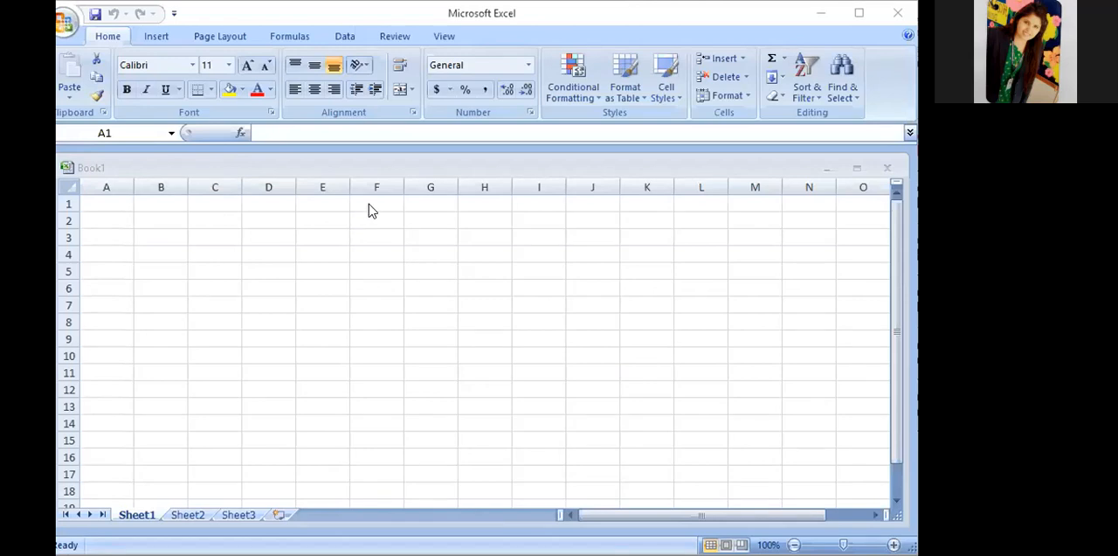
- Select the entire rows 1, 2 and 3 one after another
click(68, 203)
click(69, 202)
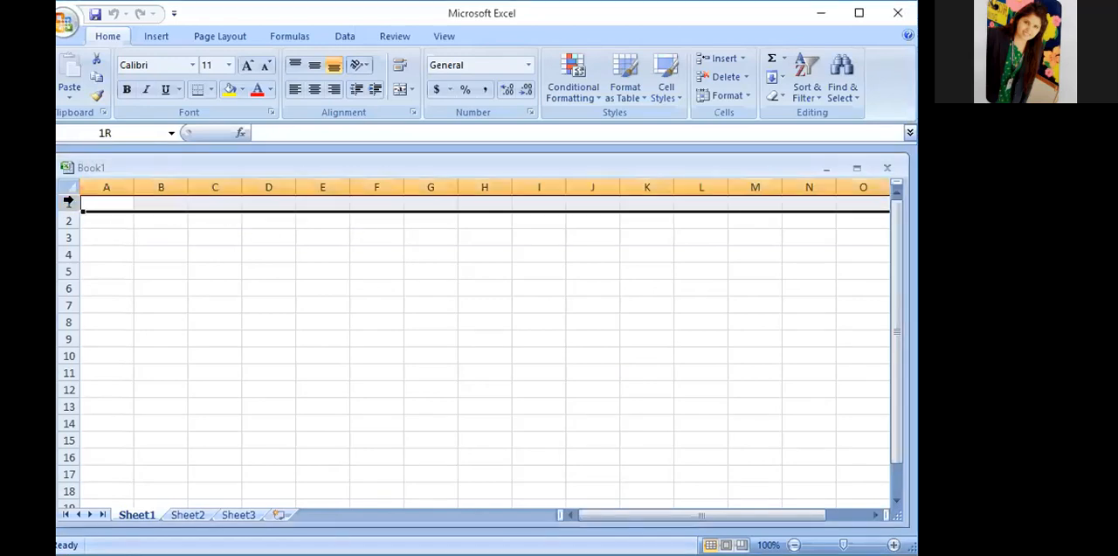
drag(66, 211, 67, 214)
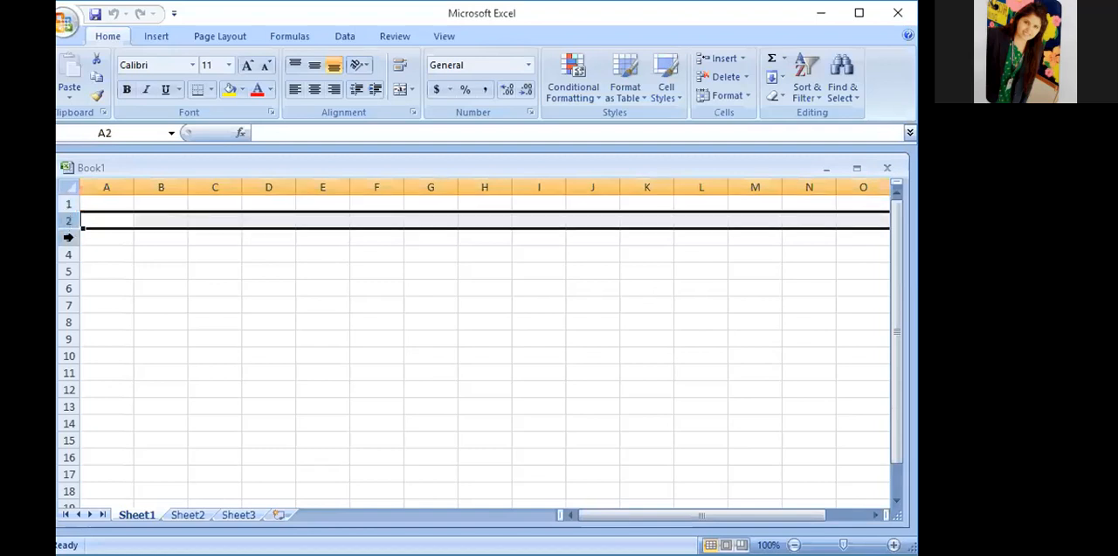
click(67, 236)
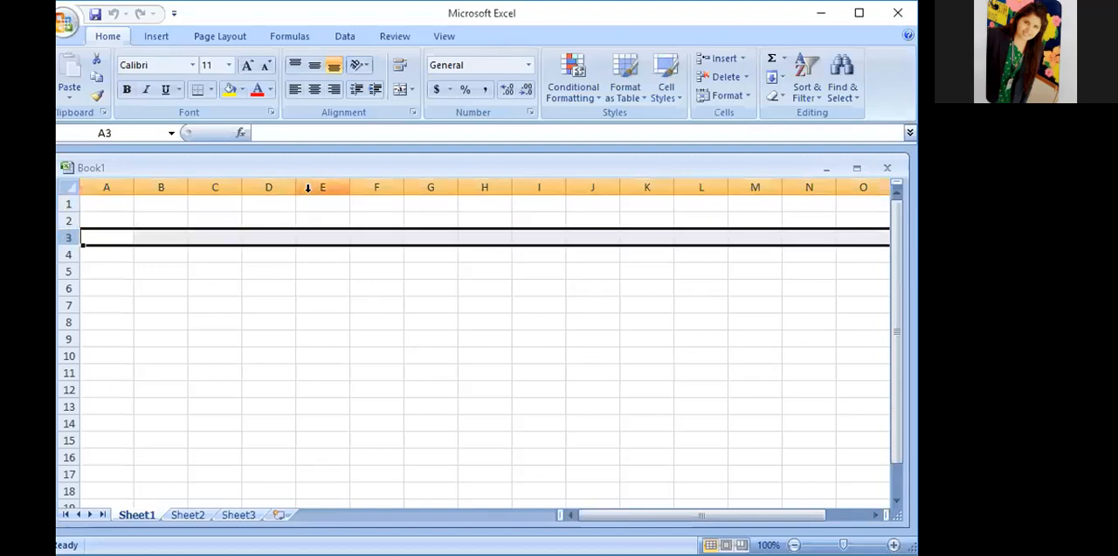
- Select the entire columns C, D, E, F and G one after another
click(214, 183)
click(259, 183)
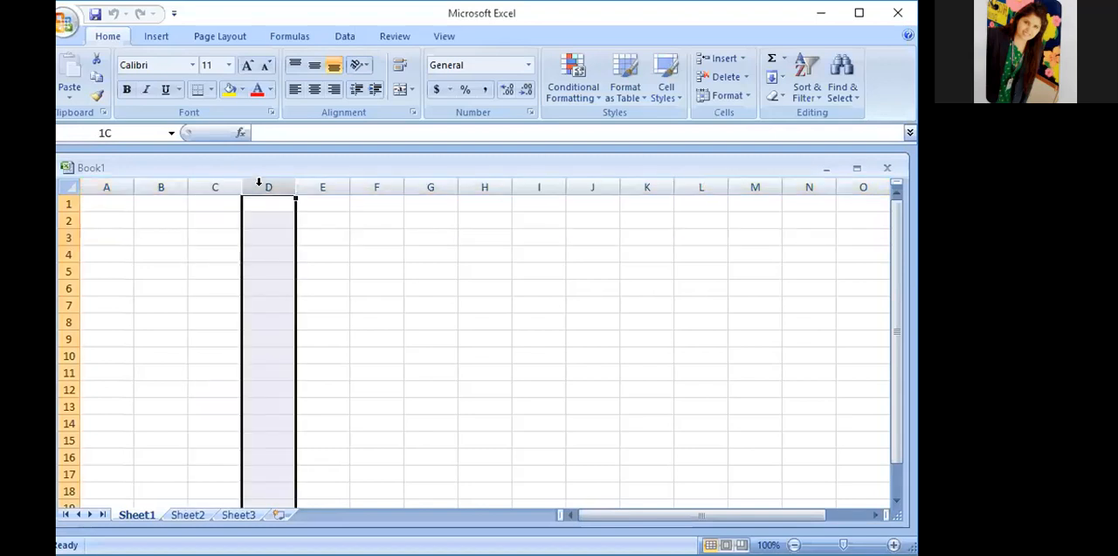
click(311, 185)
click(384, 181)
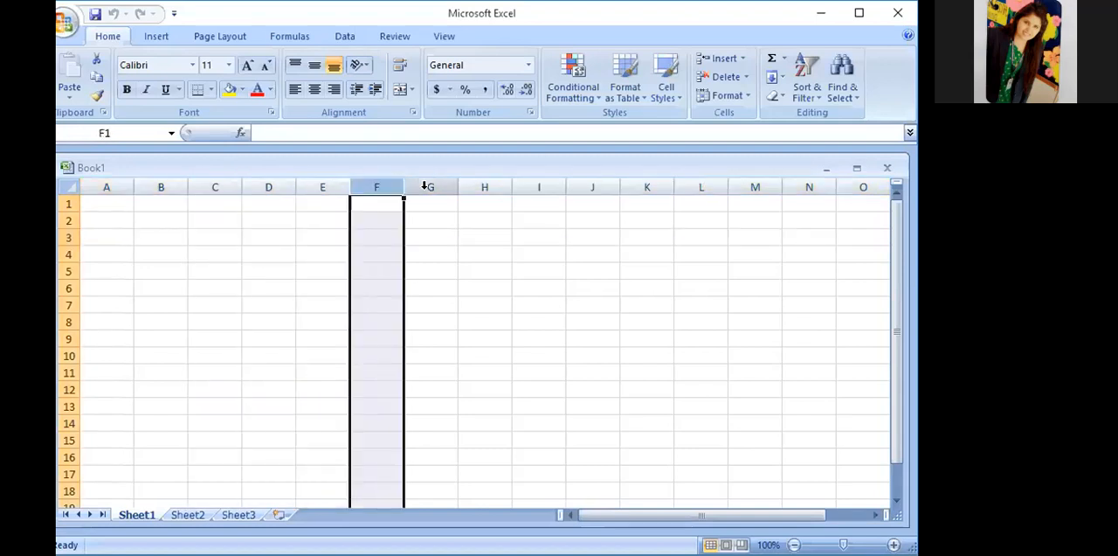
click(430, 185)
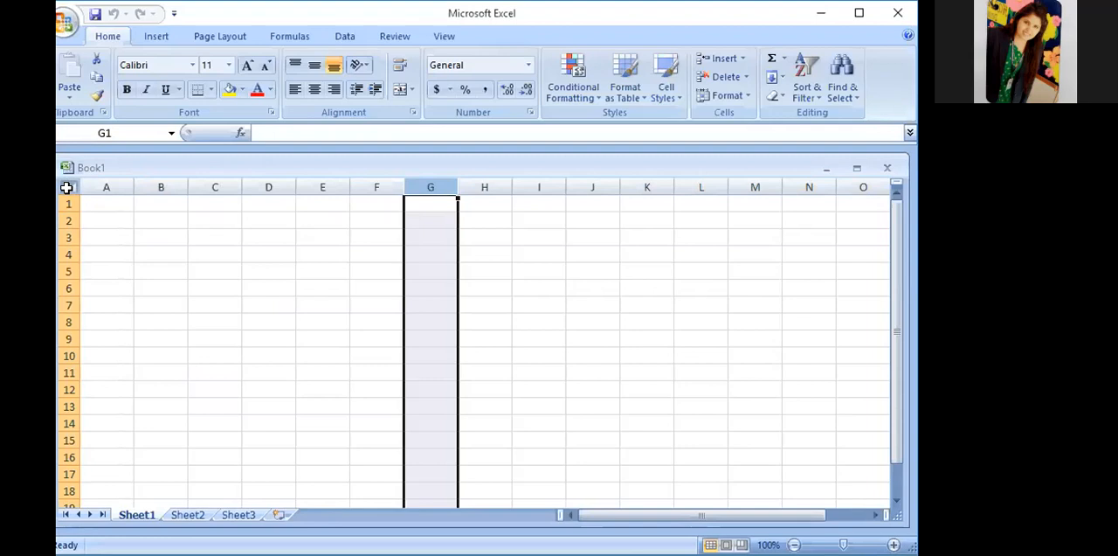
- Select the whole worksheet and place the text cursor in the formula bar for cell A1
click(67, 187)
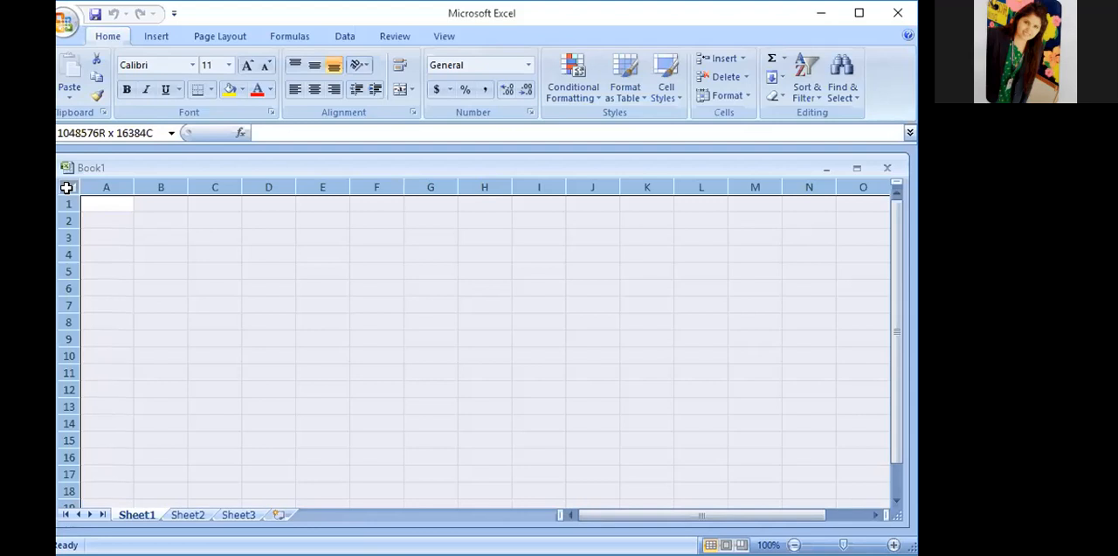
click(267, 131)
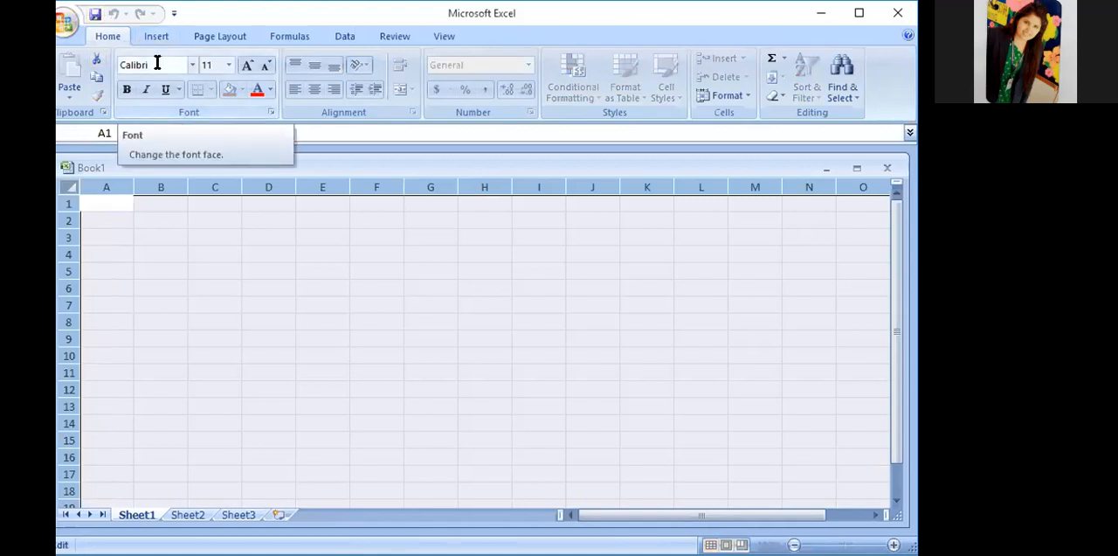
- Examine the file commands and the Insert, Page Layout, Formulas, Data, Review and View command sets, ending on the Home commands
click(67, 26)
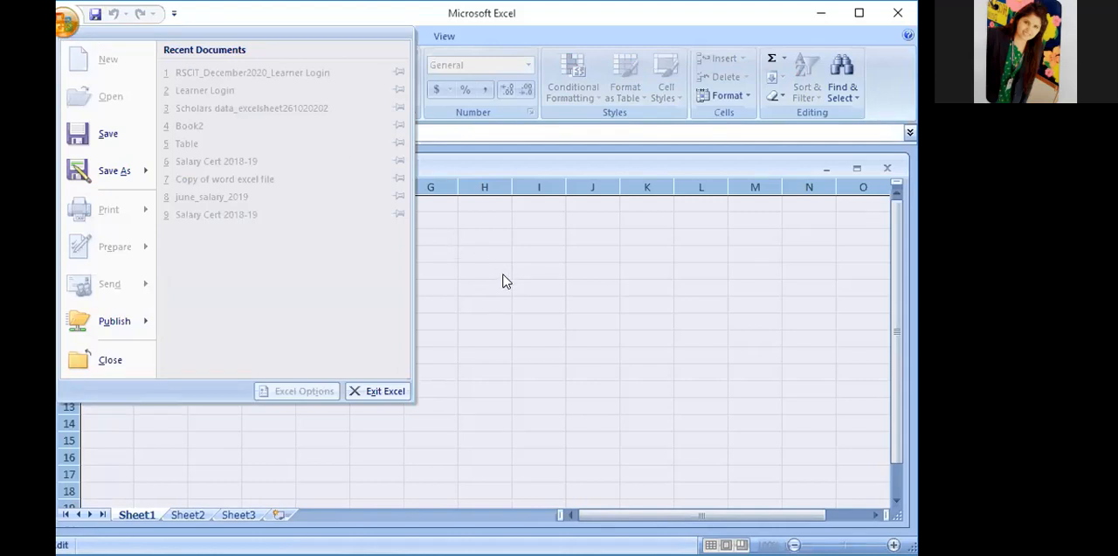
click(111, 40)
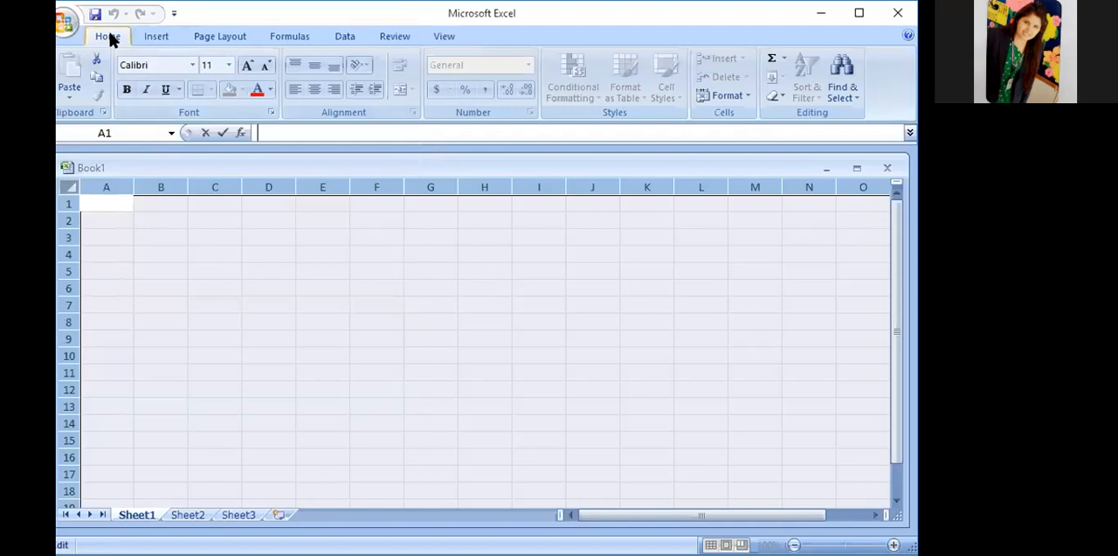
click(155, 35)
click(234, 38)
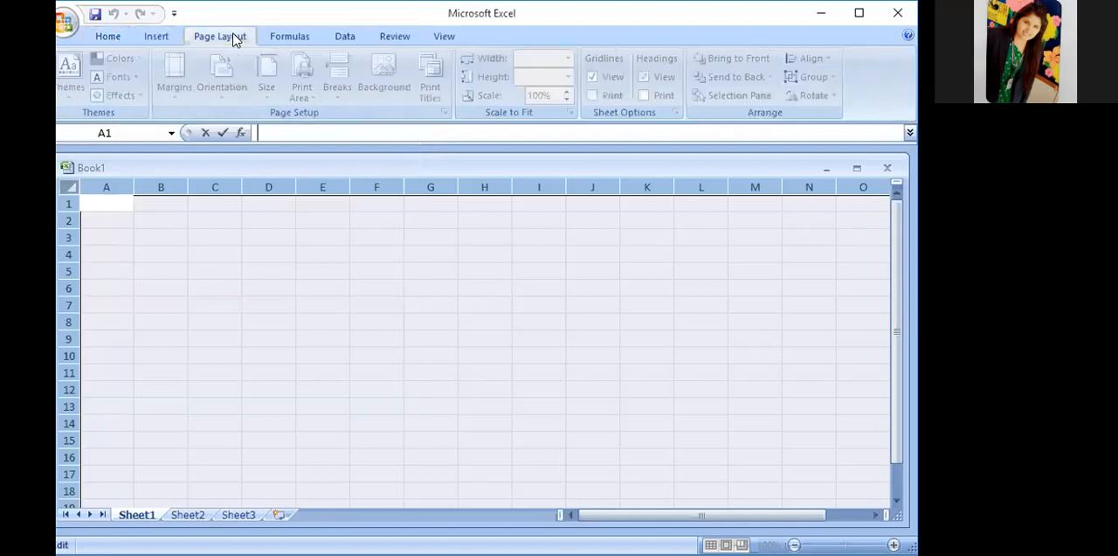
click(302, 36)
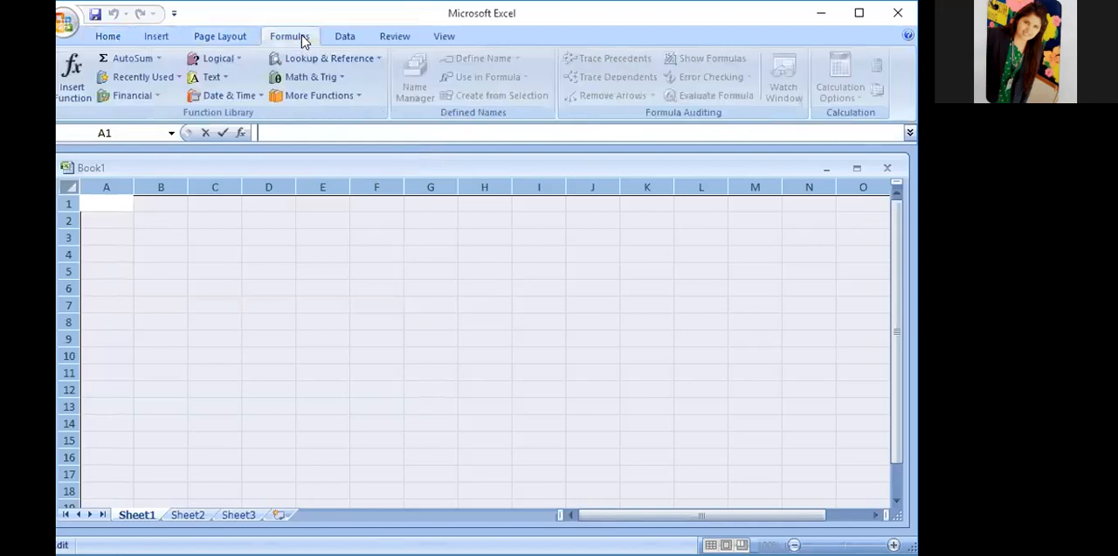
click(347, 38)
click(395, 36)
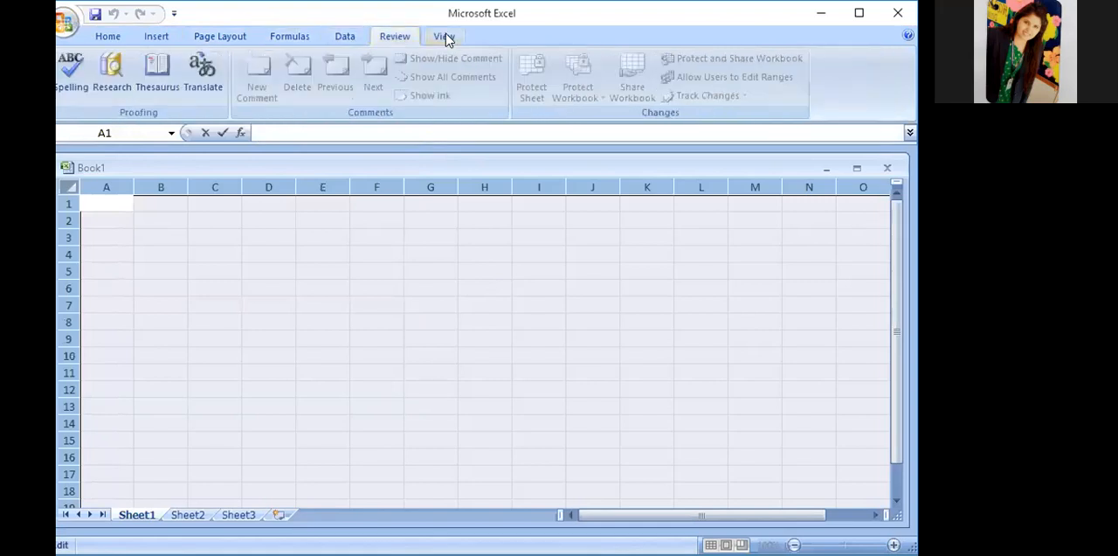
click(446, 38)
click(109, 37)
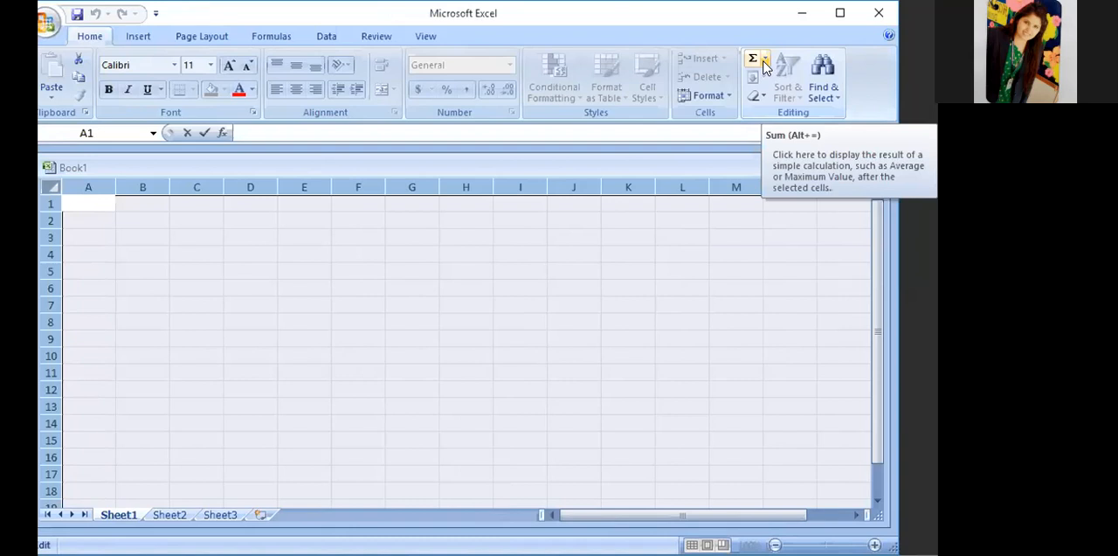
- Open Insert Function for cell A1 and browse the Date & Time, Financial and Most Recently Used categories
click(764, 61)
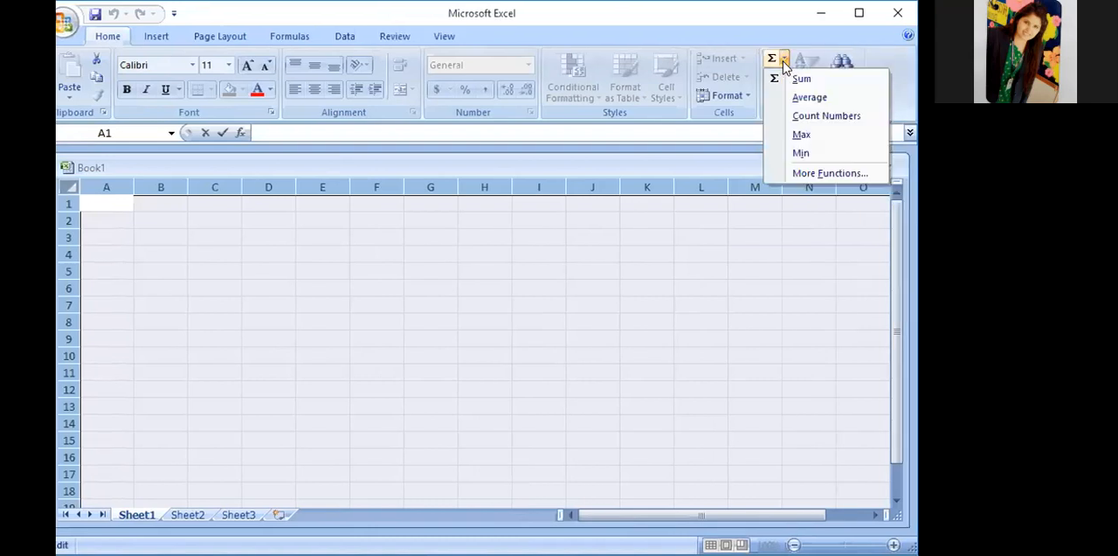
click(809, 174)
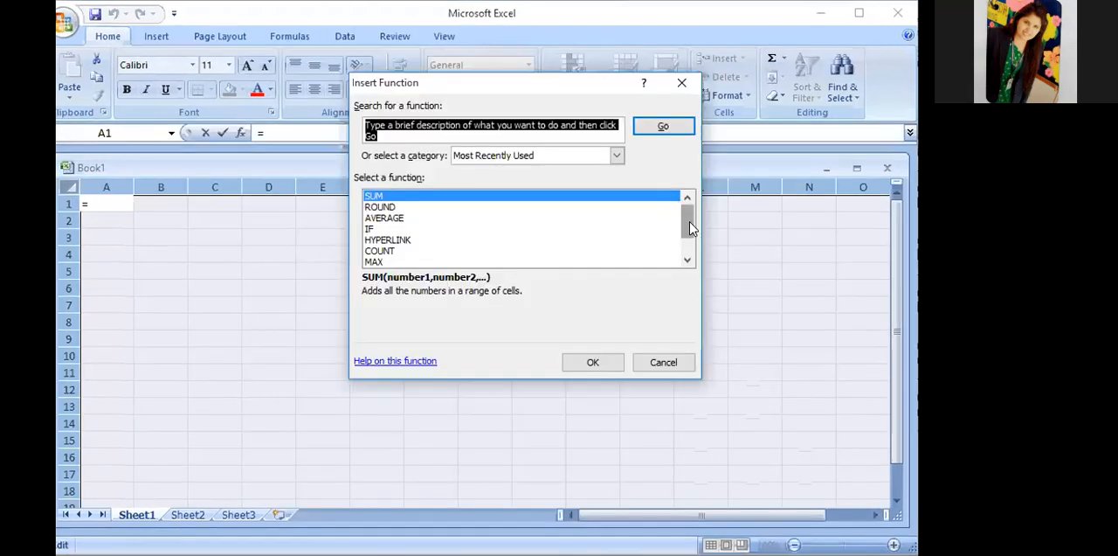
click(619, 157)
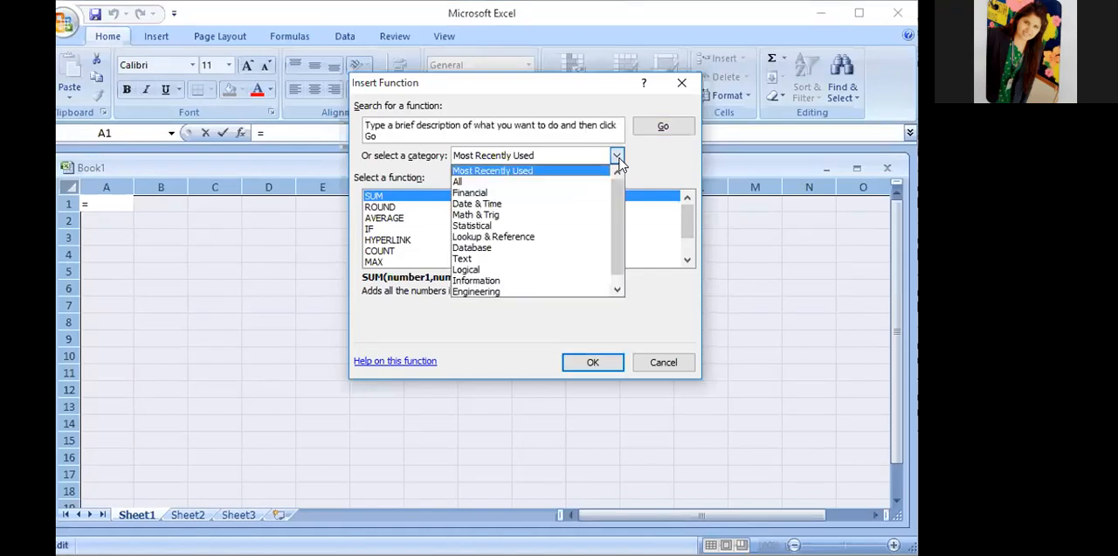
click(477, 204)
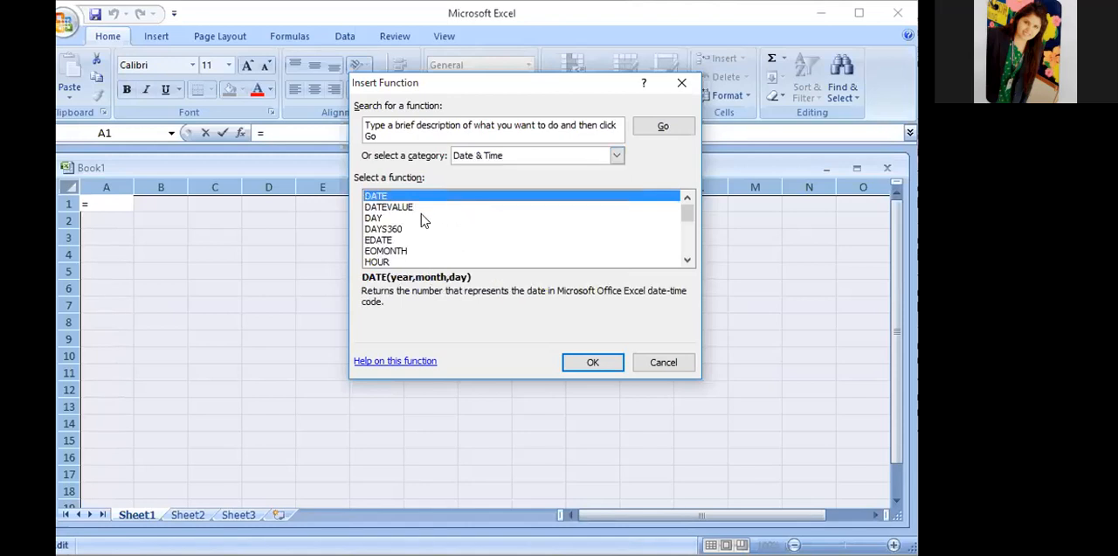
click(618, 153)
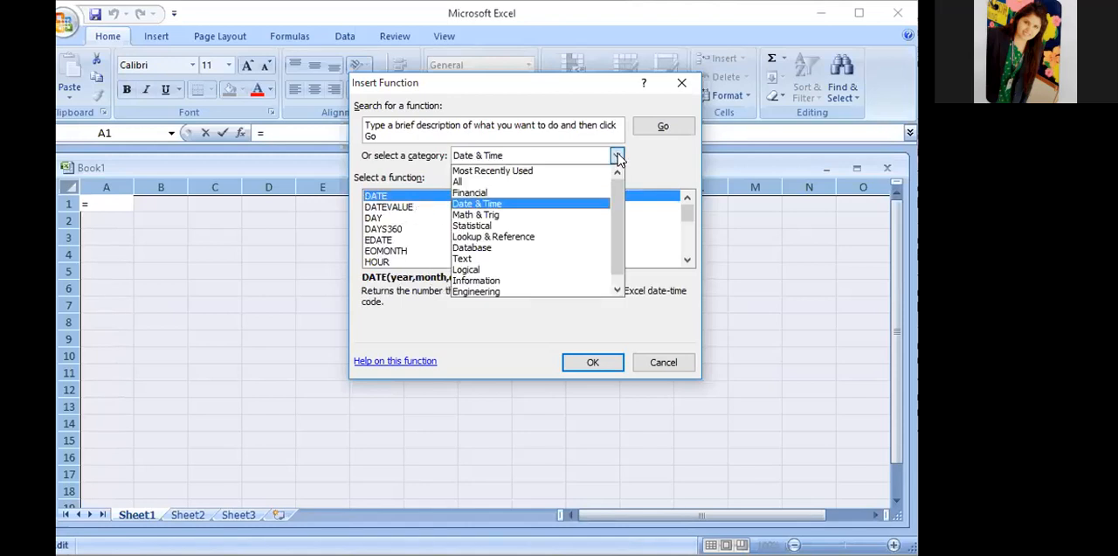
click(498, 190)
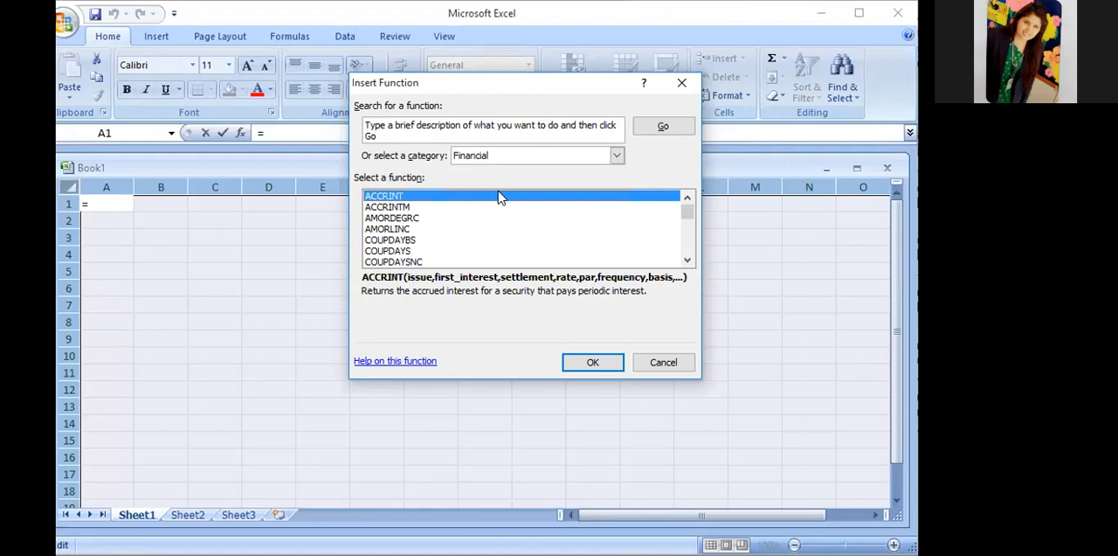
click(617, 155)
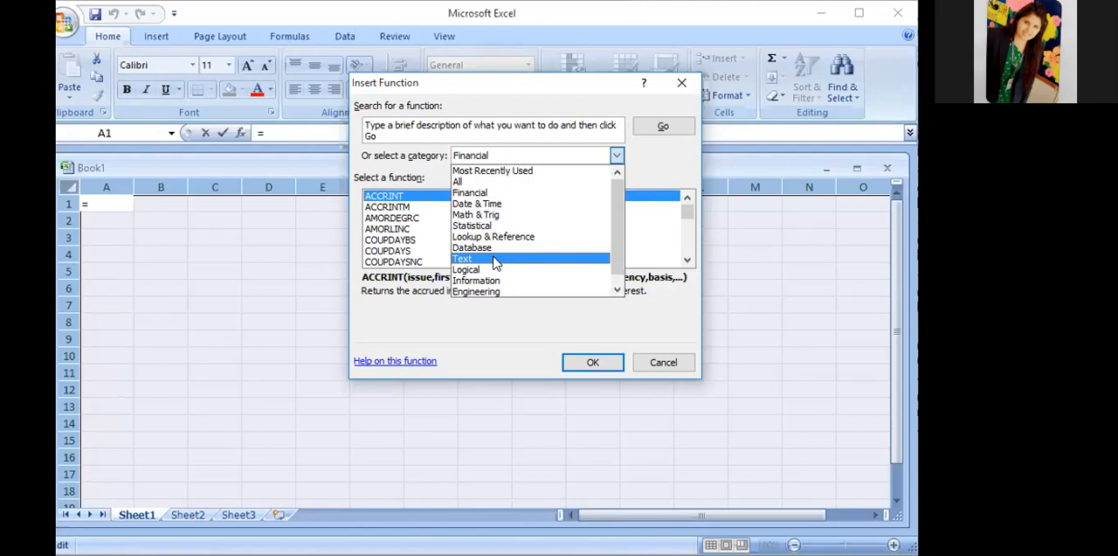
click(617, 156)
click(617, 157)
click(545, 170)
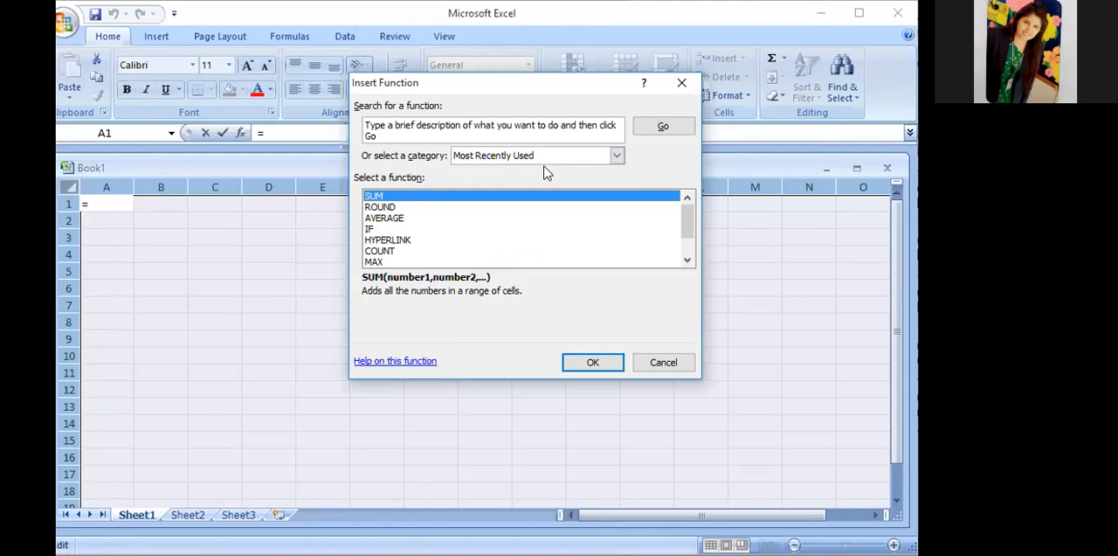
- Read the descriptions of ROUND, AVERAGE, HYPERLINK, COUNT and MAX without inserting any, and review the AutoSum functions
click(398, 207)
click(395, 219)
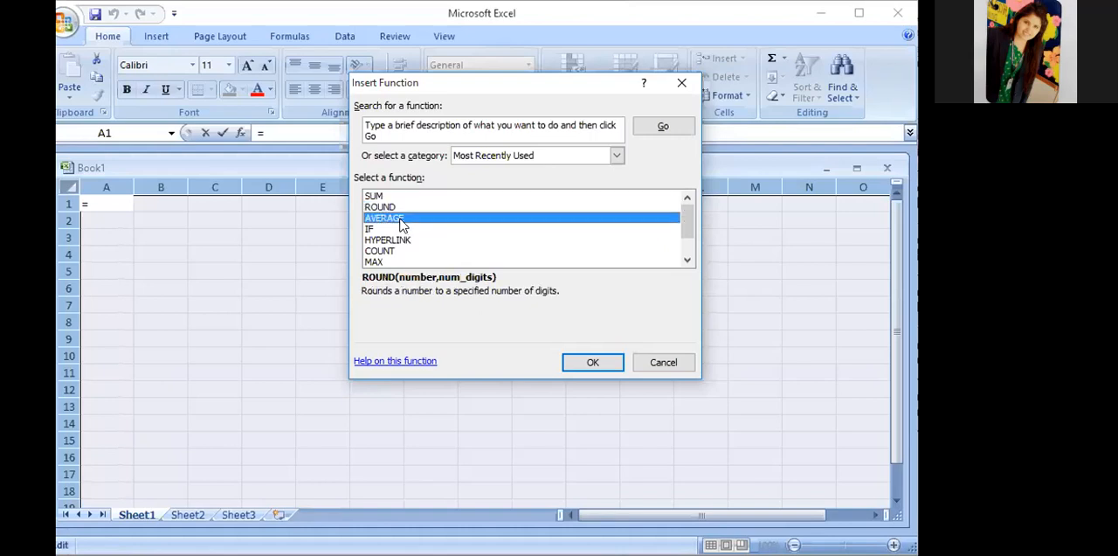
click(385, 241)
click(384, 252)
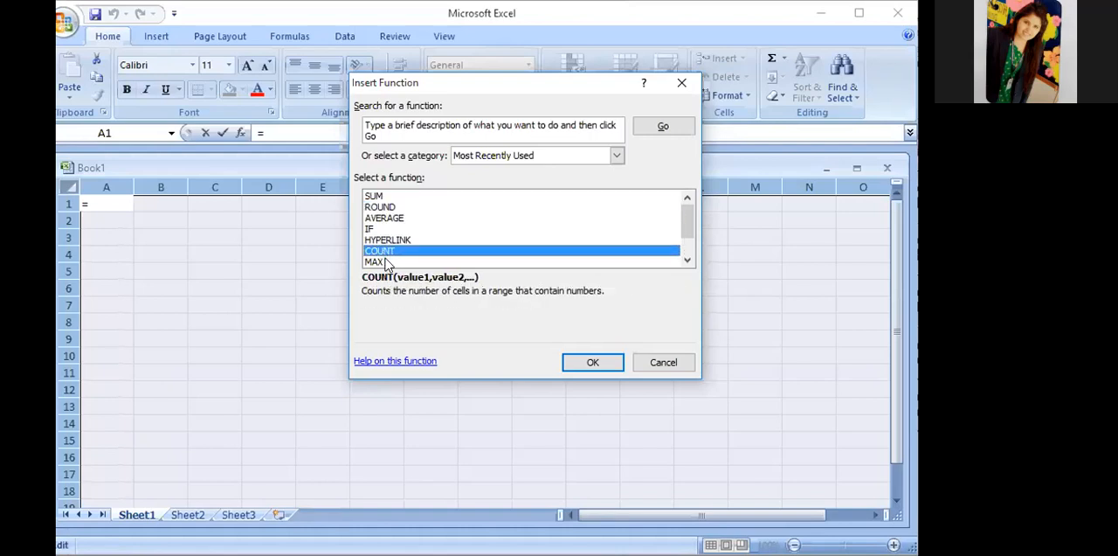
click(385, 262)
drag(687, 219, 685, 243)
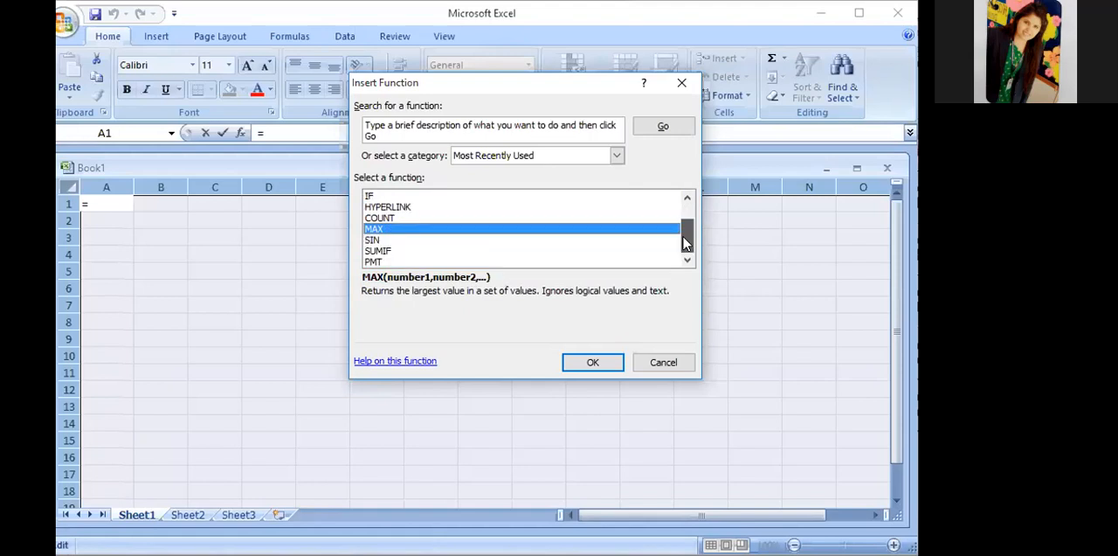
click(681, 82)
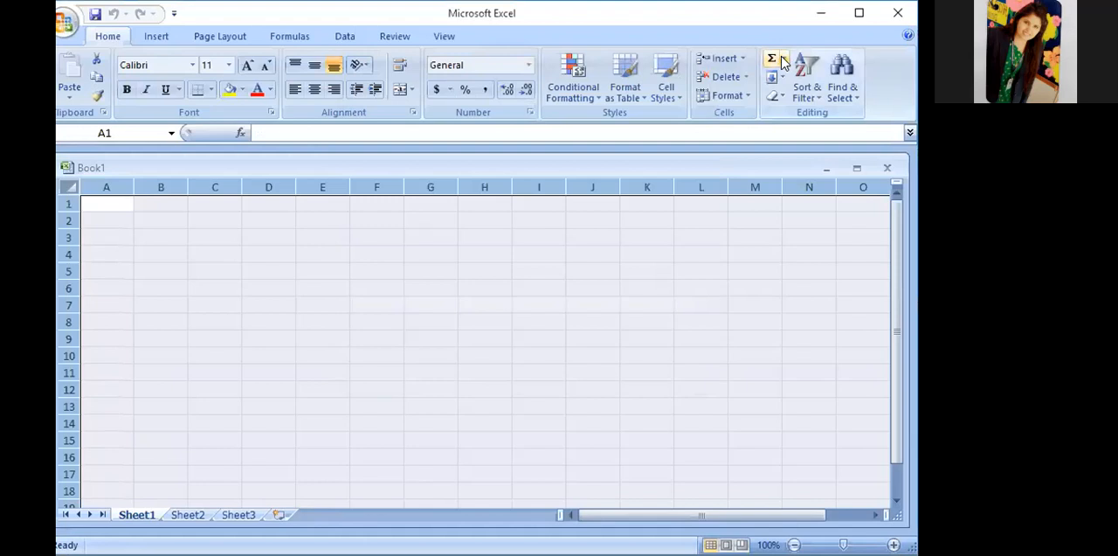
click(784, 59)
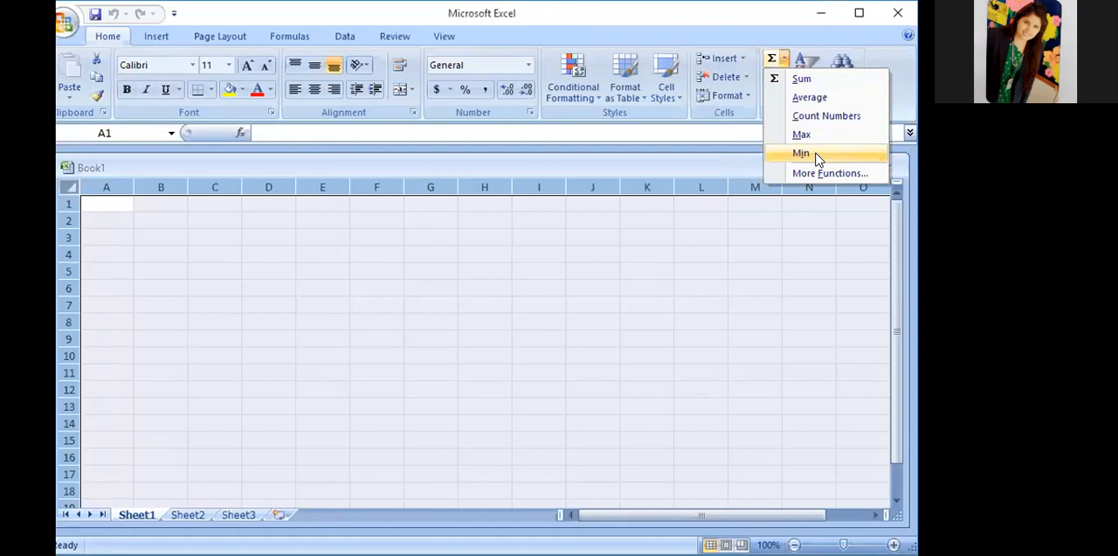
click(387, 219)
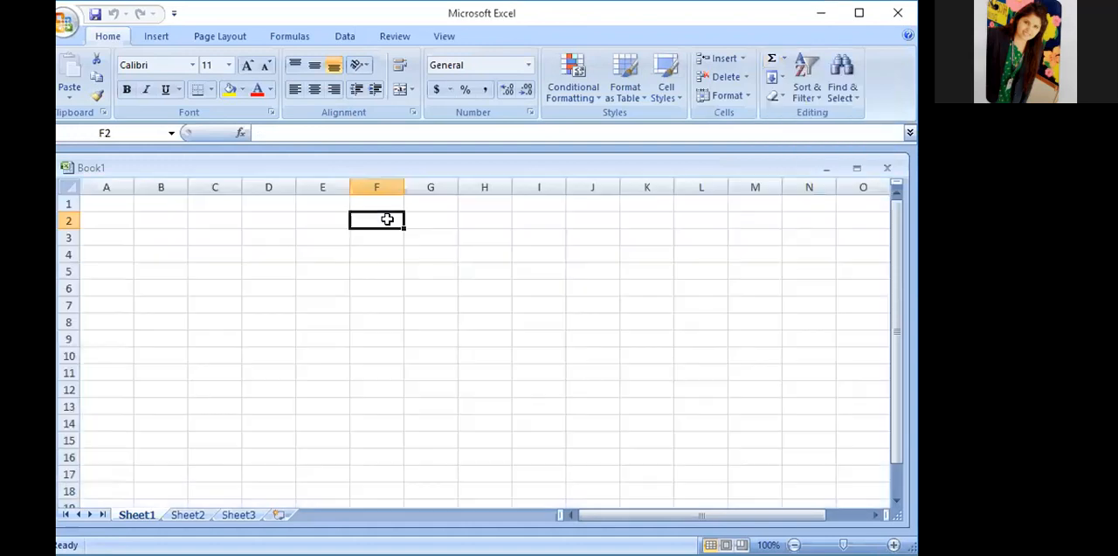
- Select cells F1, G1 and F2 in turn to examine how each cell's address is shown
click(378, 203)
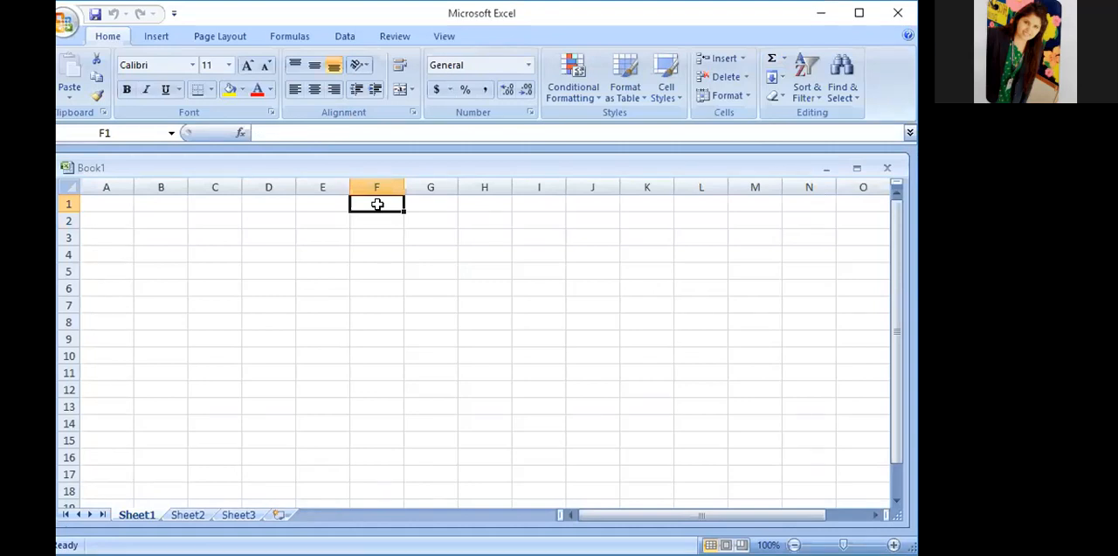
click(667, 110)
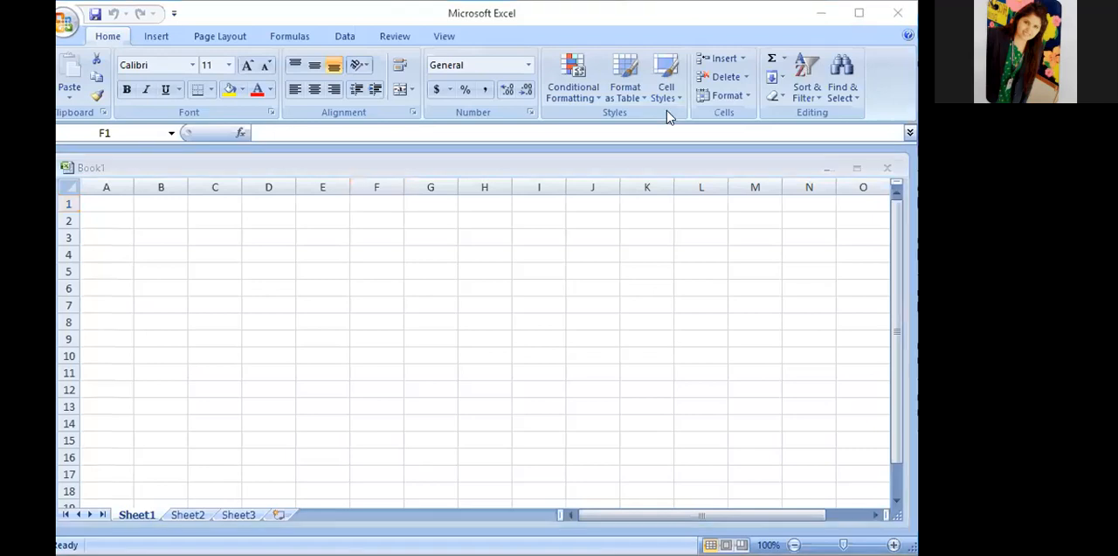
click(380, 211)
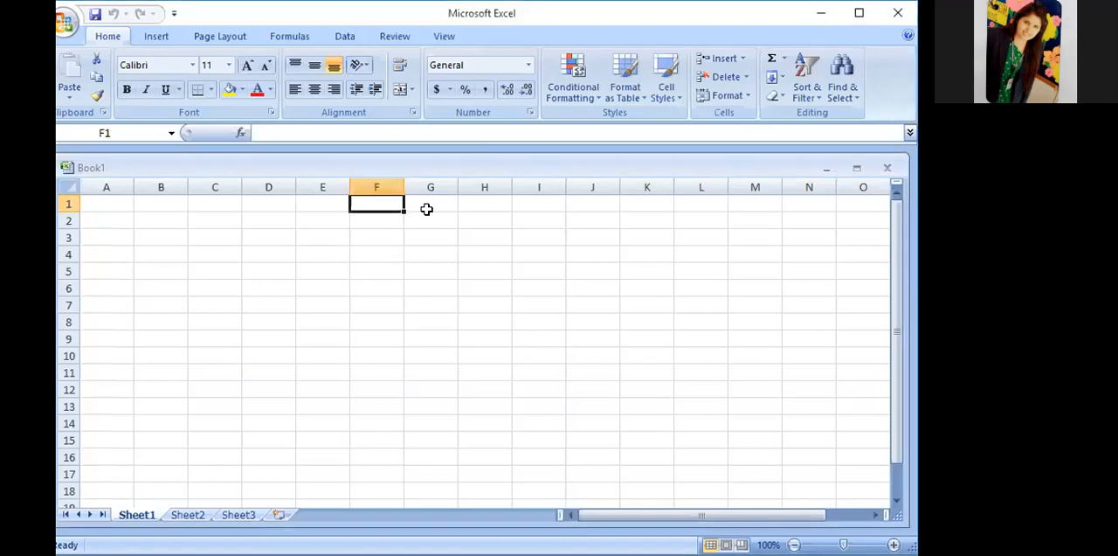
click(427, 208)
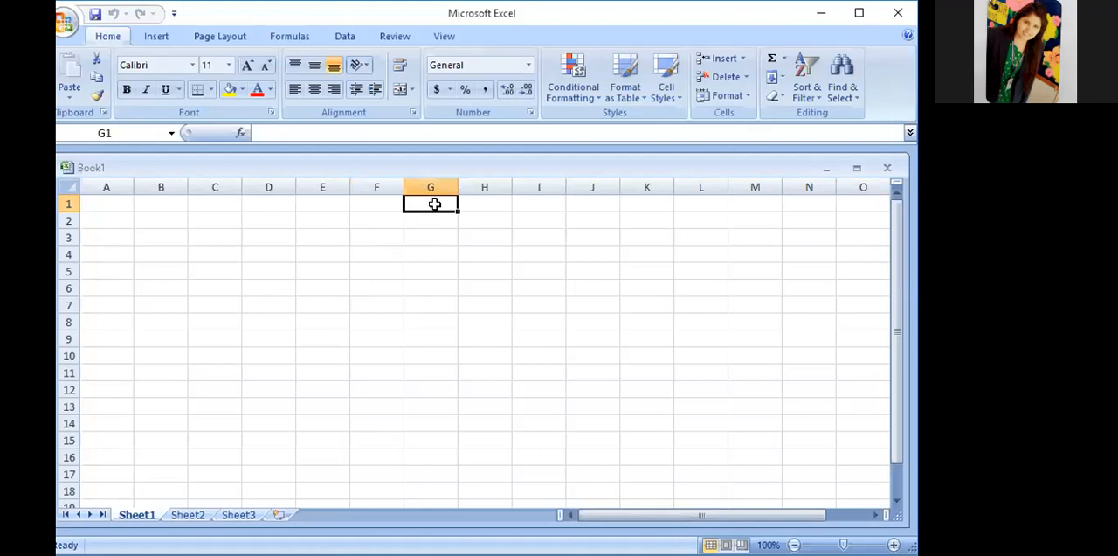
click(387, 202)
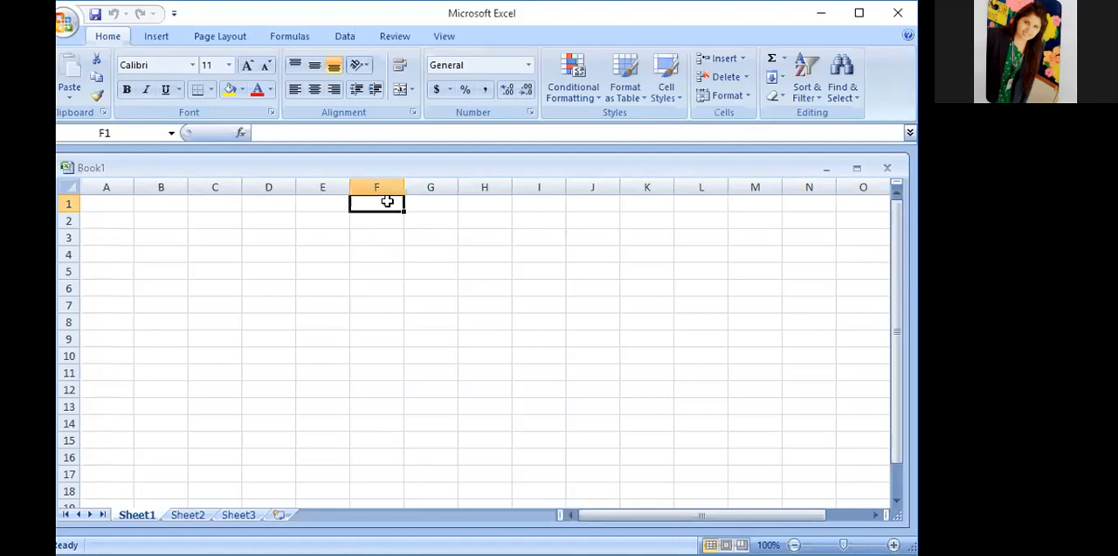
click(123, 132)
click(371, 220)
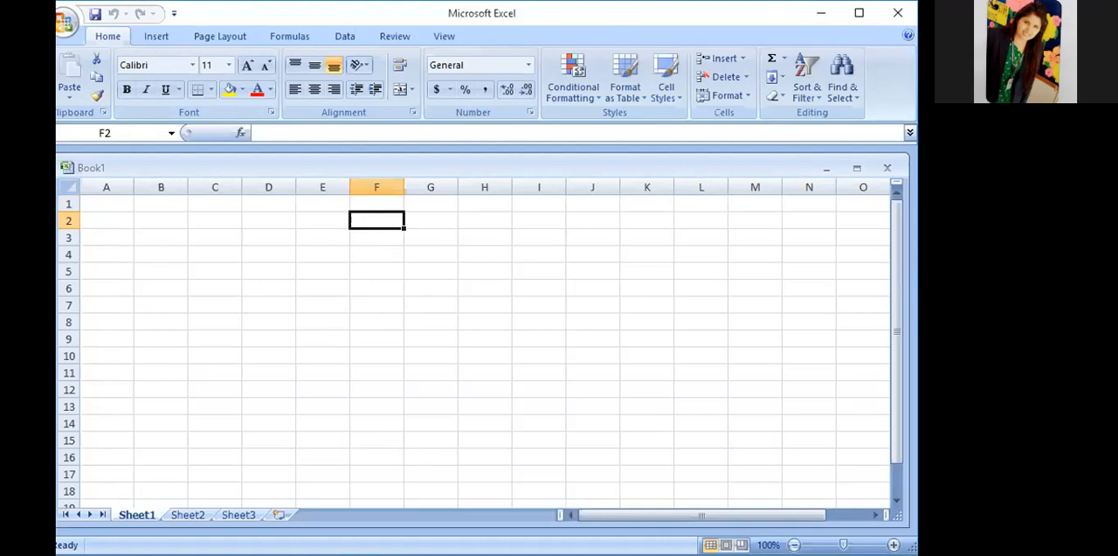
click(754, 552)
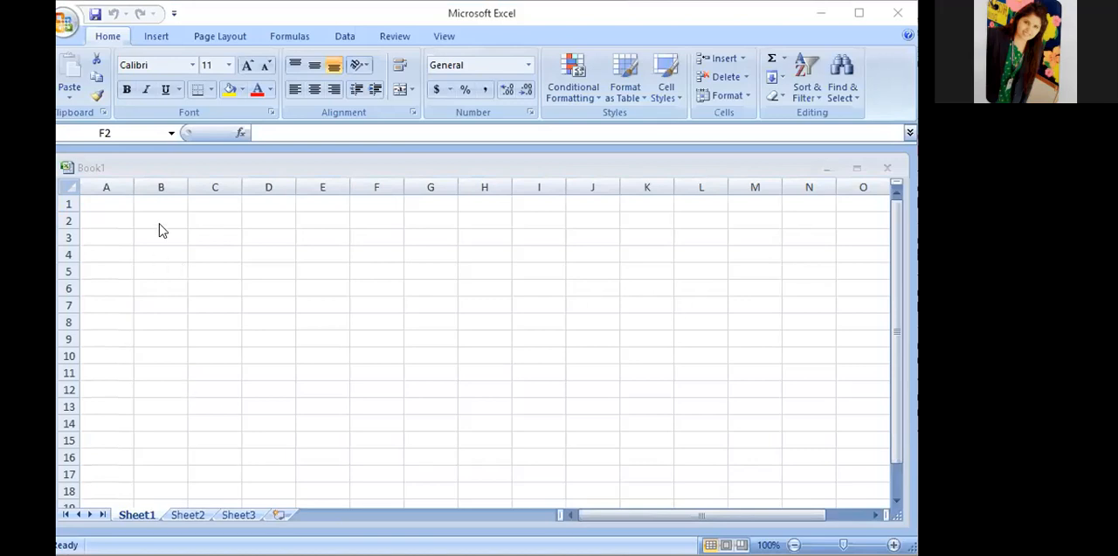
- Select cells C1, D2, D3, E3, D5 and G1 in turn to examine their addresses in the Name Box
click(215, 203)
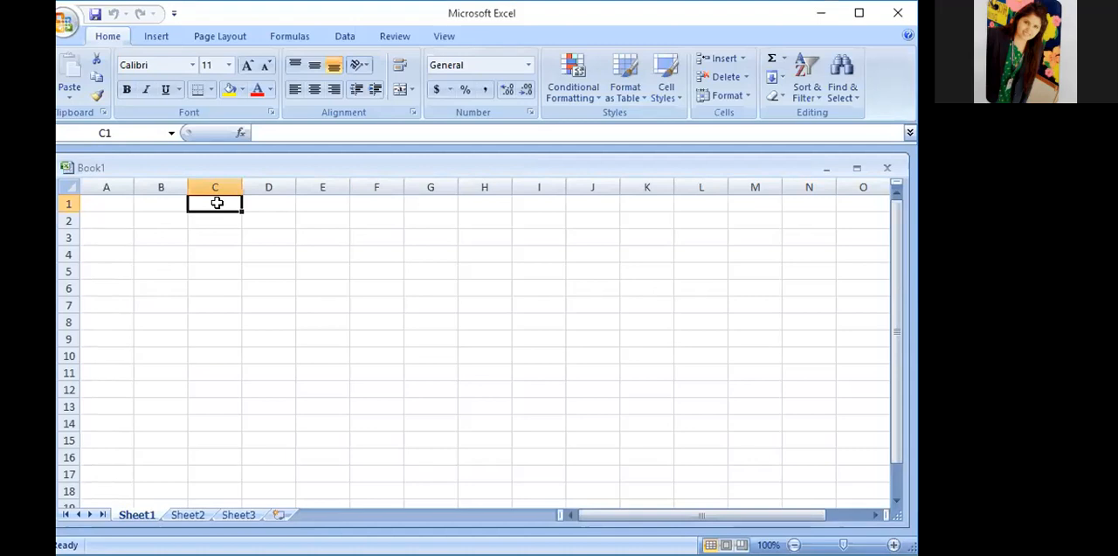
click(267, 216)
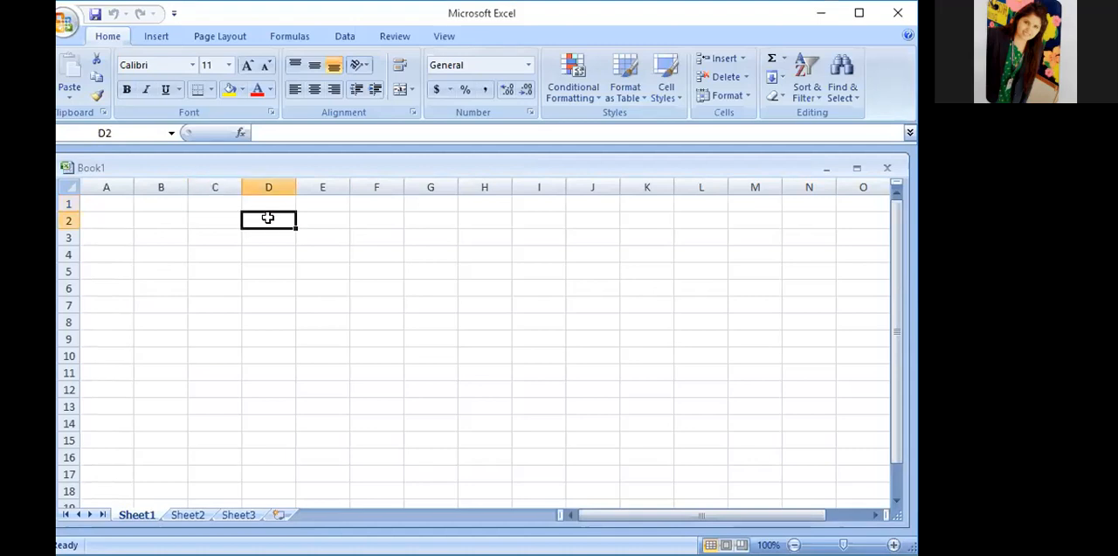
click(276, 239)
click(324, 244)
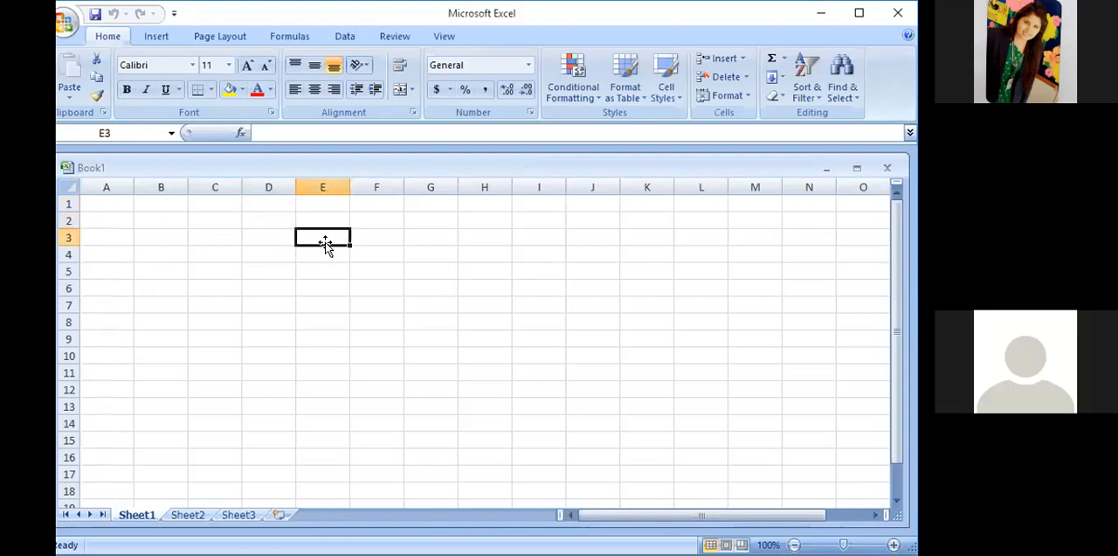
click(129, 132)
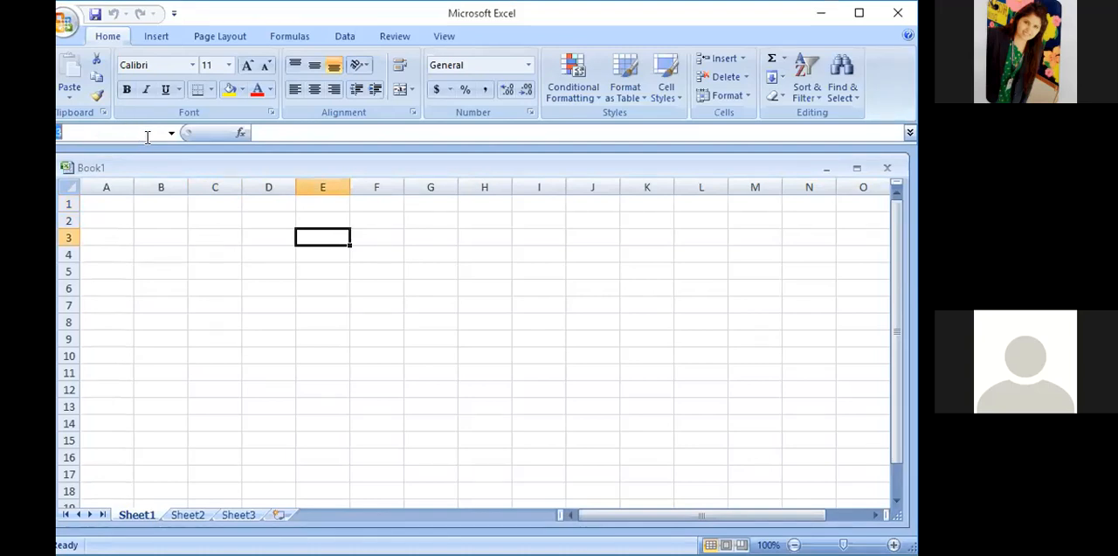
click(153, 131)
click(268, 267)
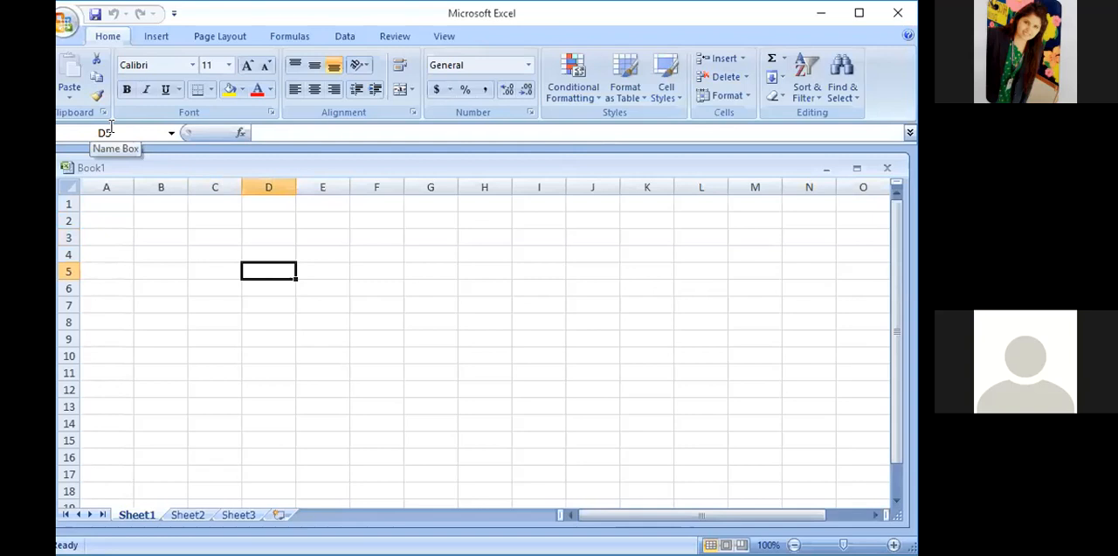
click(429, 206)
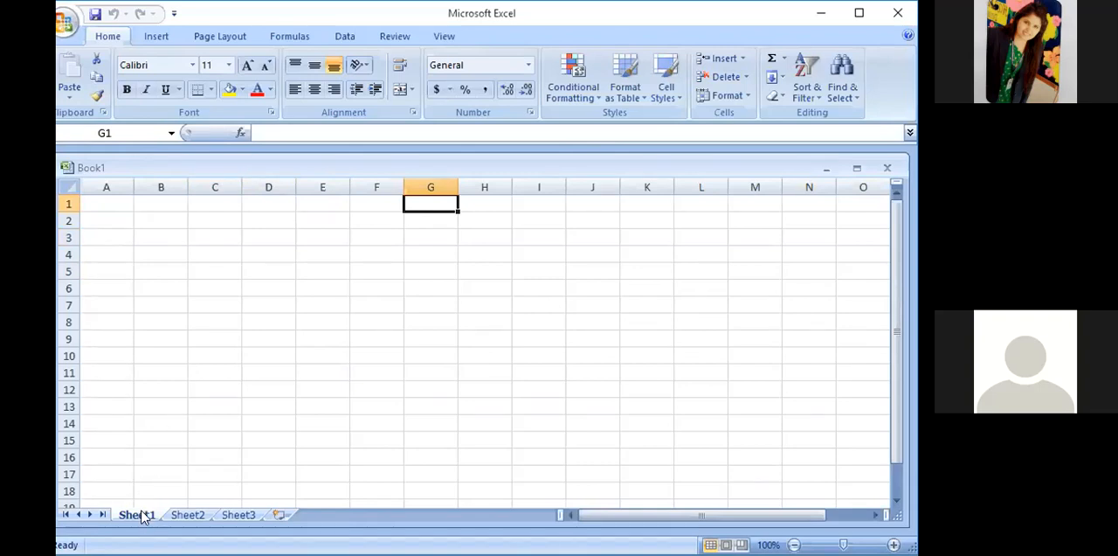
- View Sheet2 and Sheet3, and add two new worksheets after Sheet3
click(184, 516)
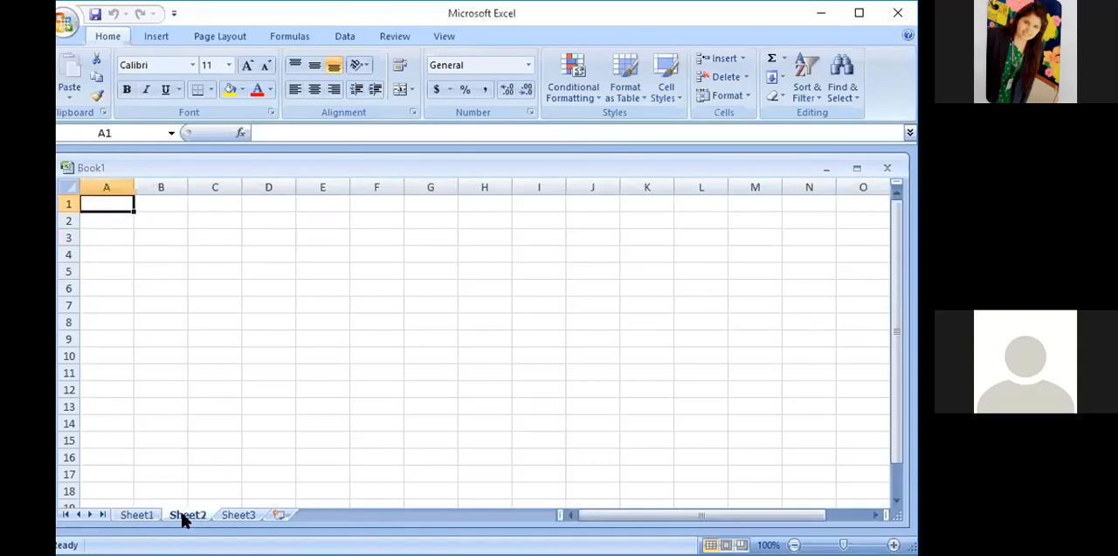
click(240, 516)
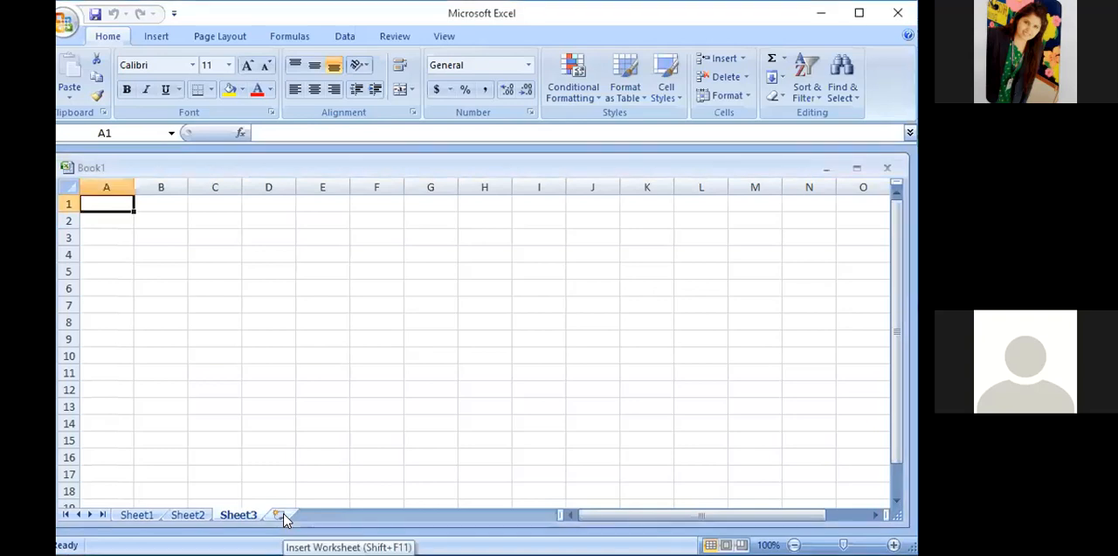
click(282, 516)
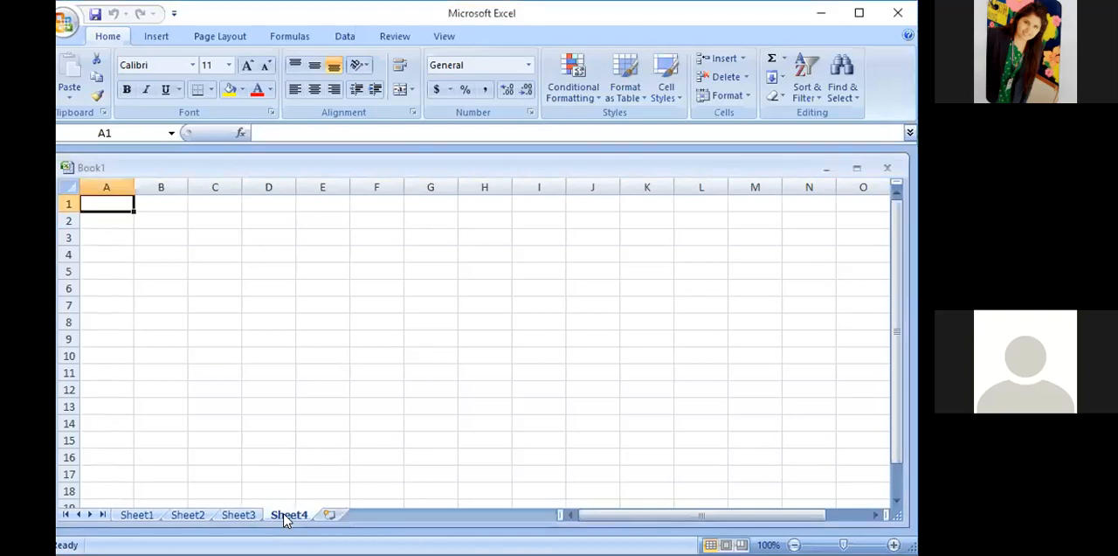
click(330, 515)
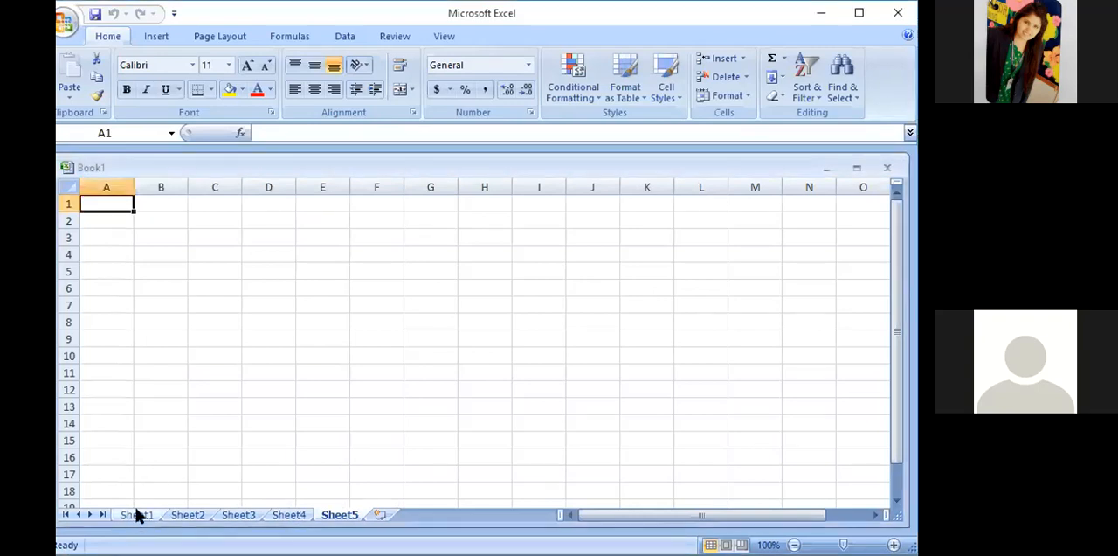
- Return to Sheet1 and enter the heading "Number" in cell G1
click(137, 515)
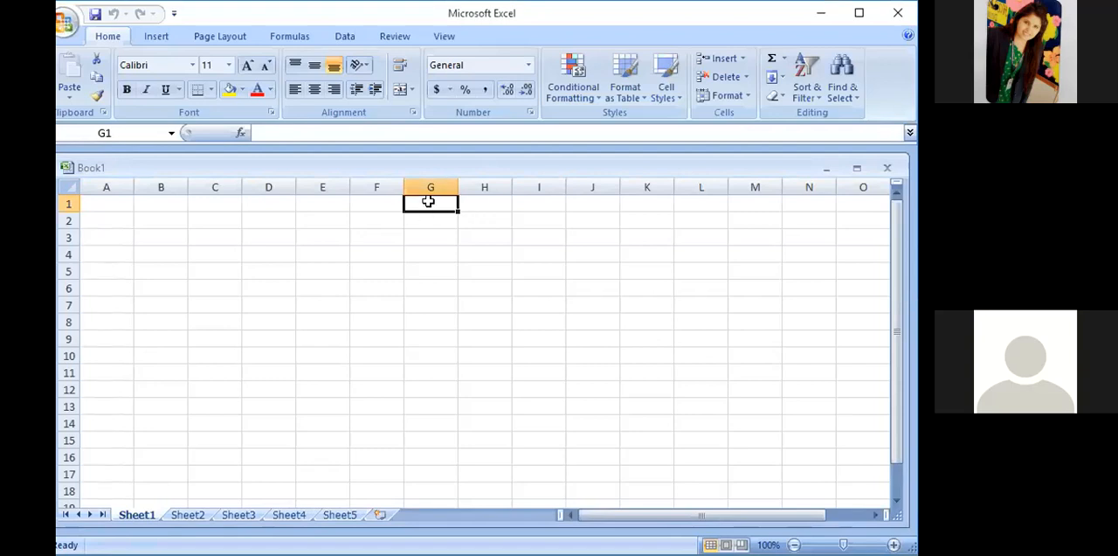
text(N)
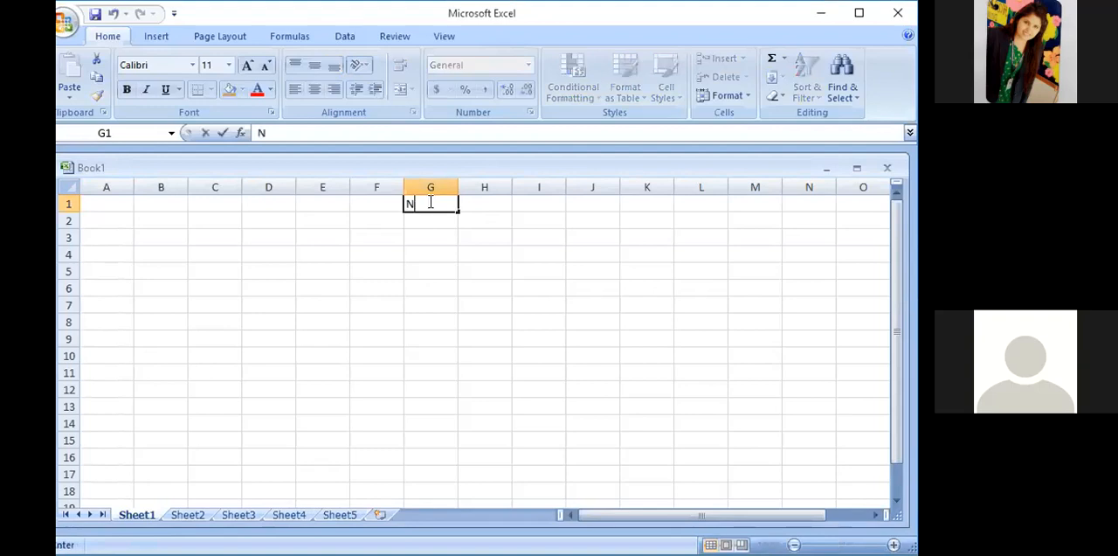
text(umber)
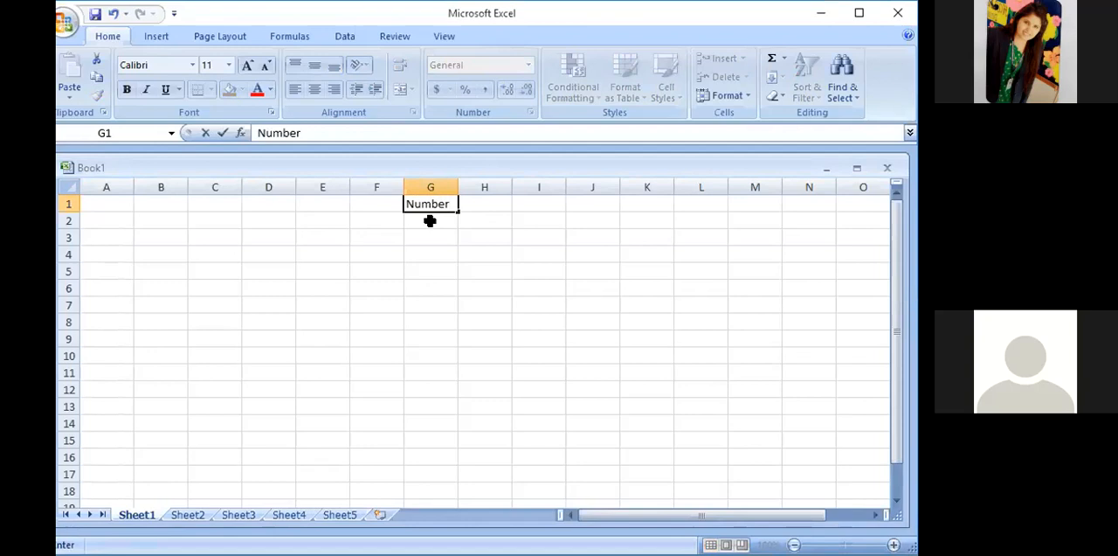
- Enter the values 56, 78, 90, 34 and 23 in cells G2 to G6
click(430, 220)
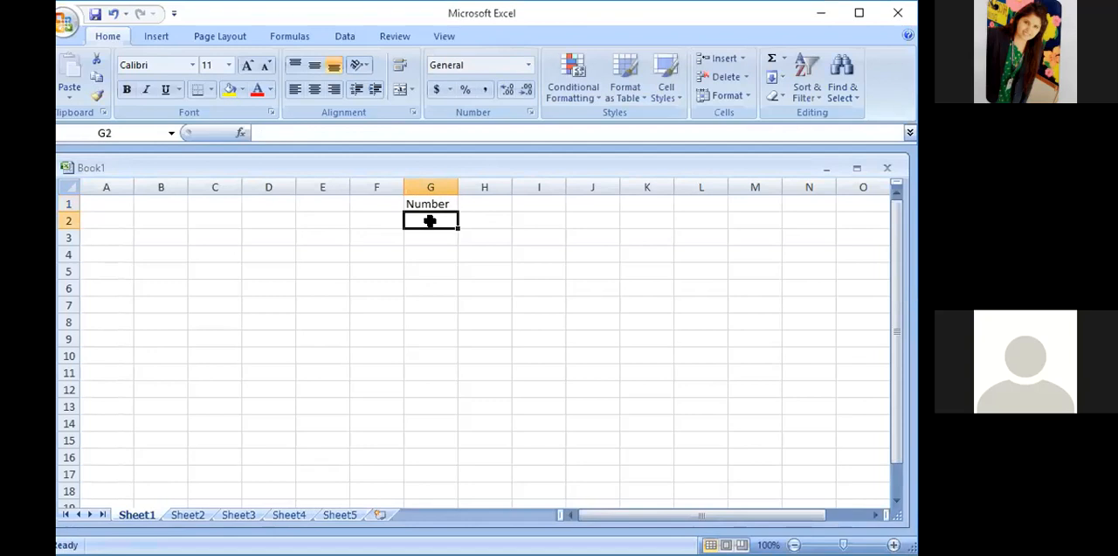
text(56)
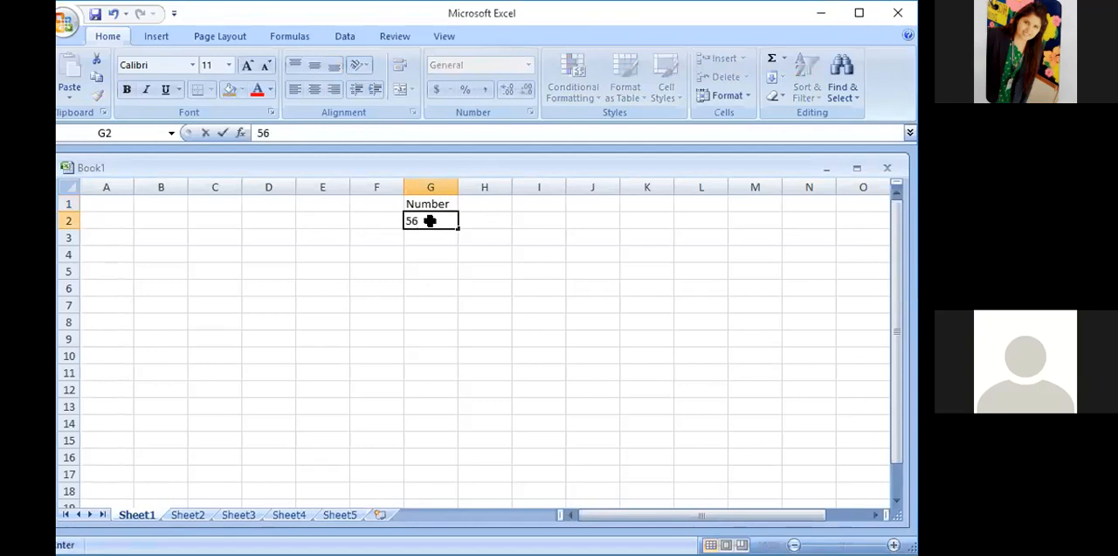
key(Return)
text(78)
key(Return)
text(90)
key(Return)
text(34)
key(Return)
text(23)
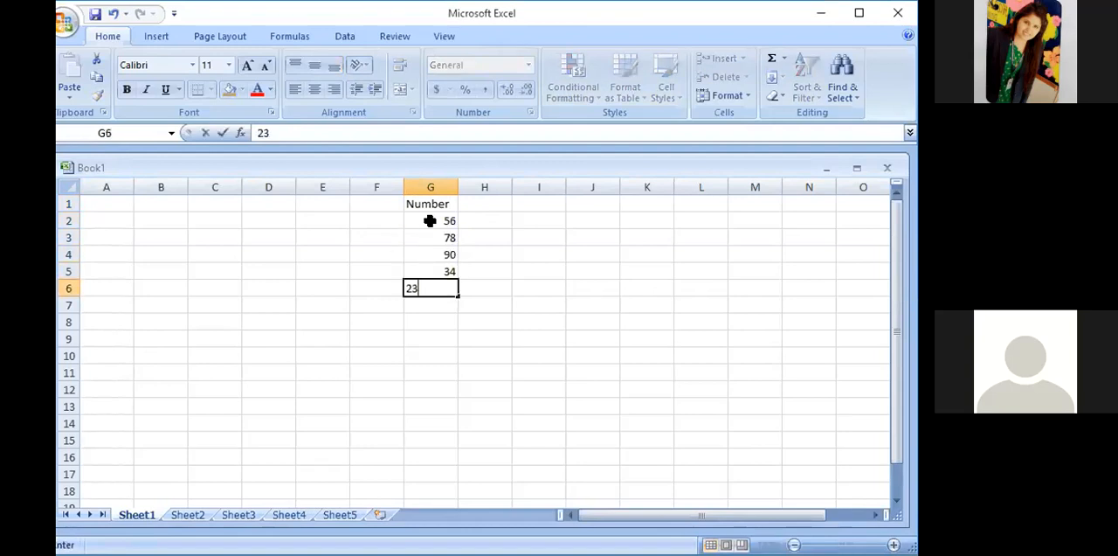
key(Return)
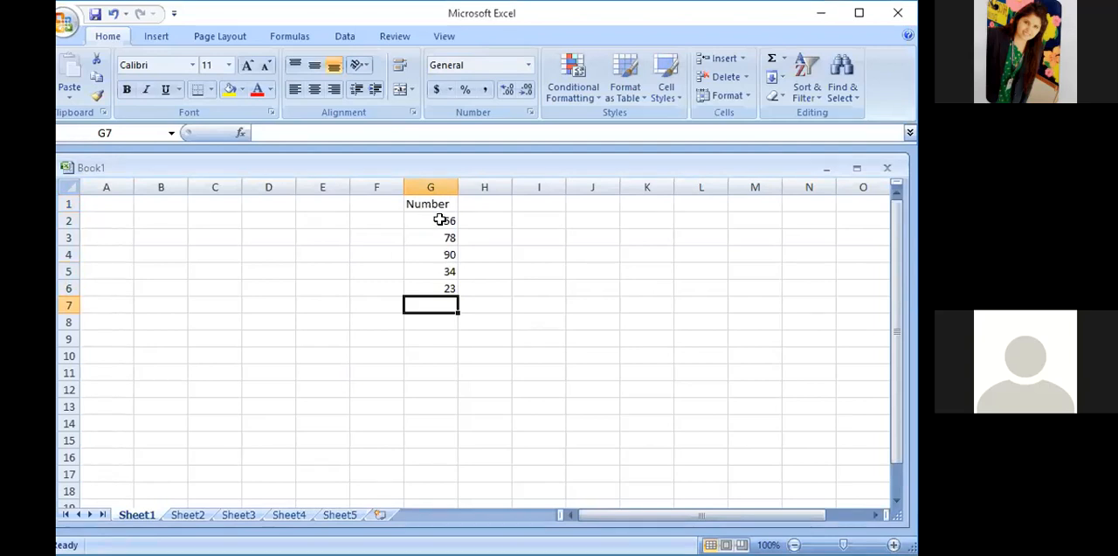
- Select cell G2, column G and row 2 to examine how column and row form the cell's address
click(436, 219)
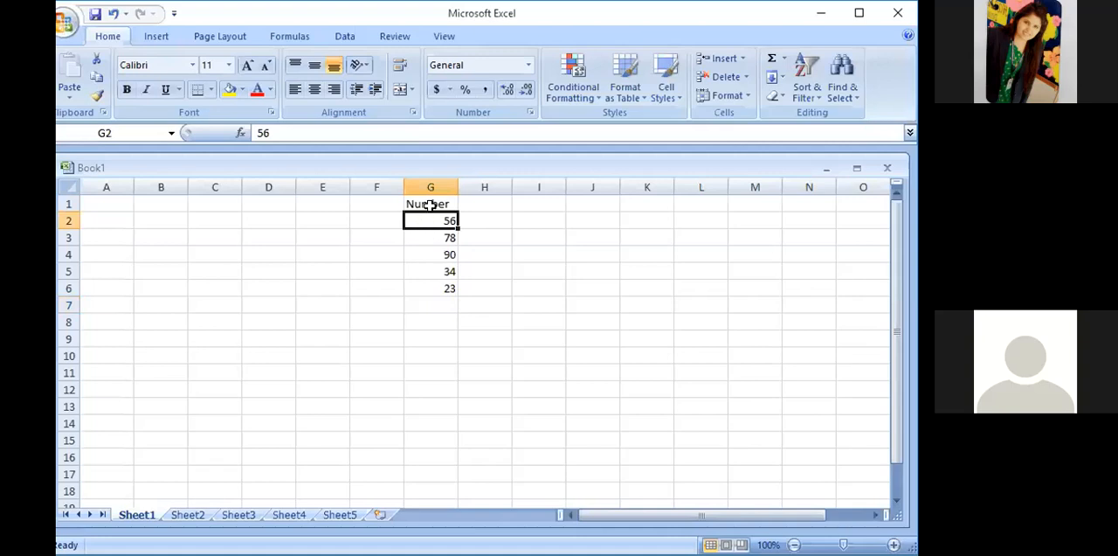
click(427, 180)
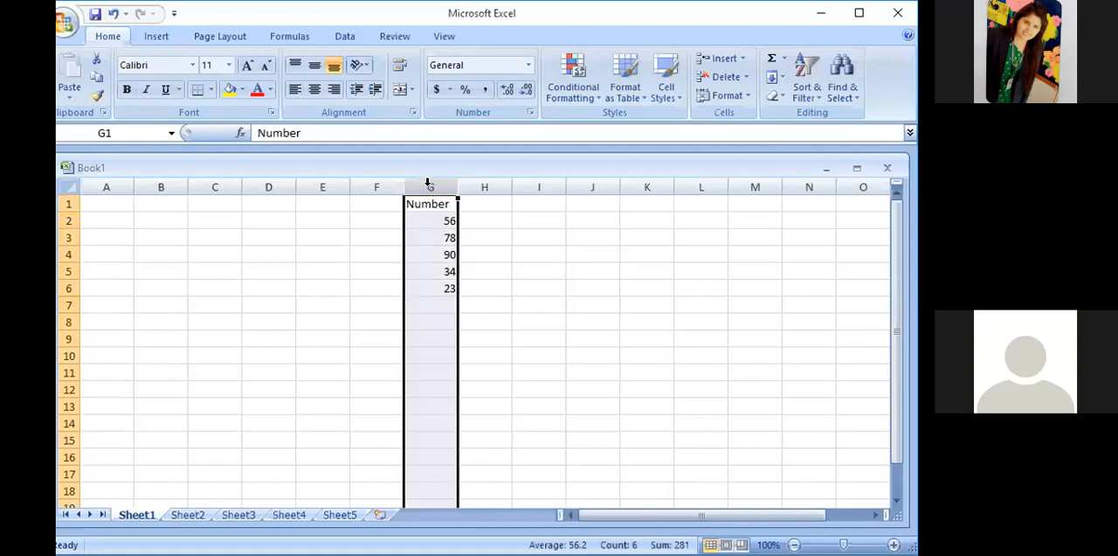
click(432, 222)
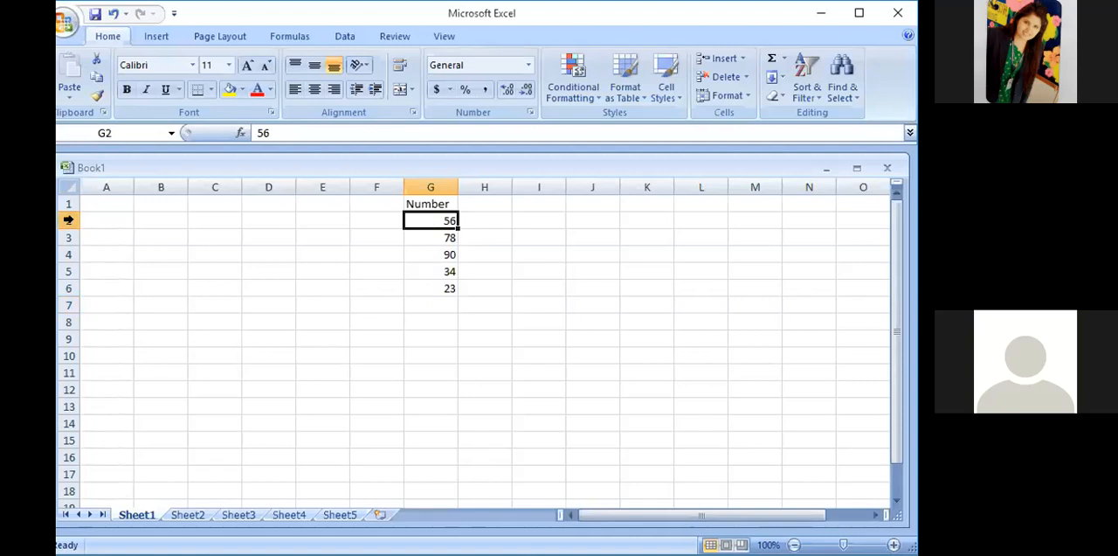
drag(69, 221, 68, 220)
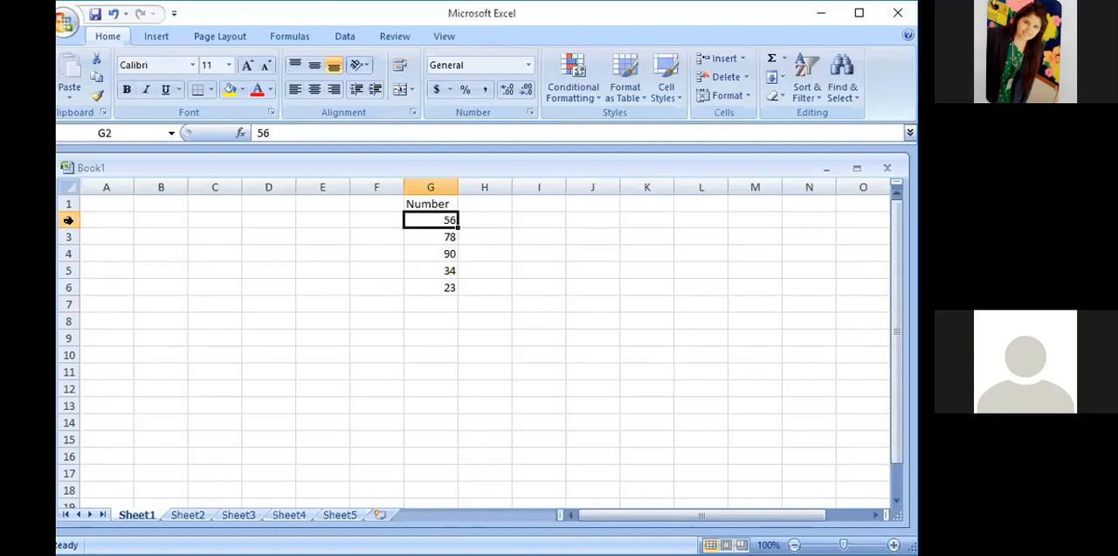
click(69, 219)
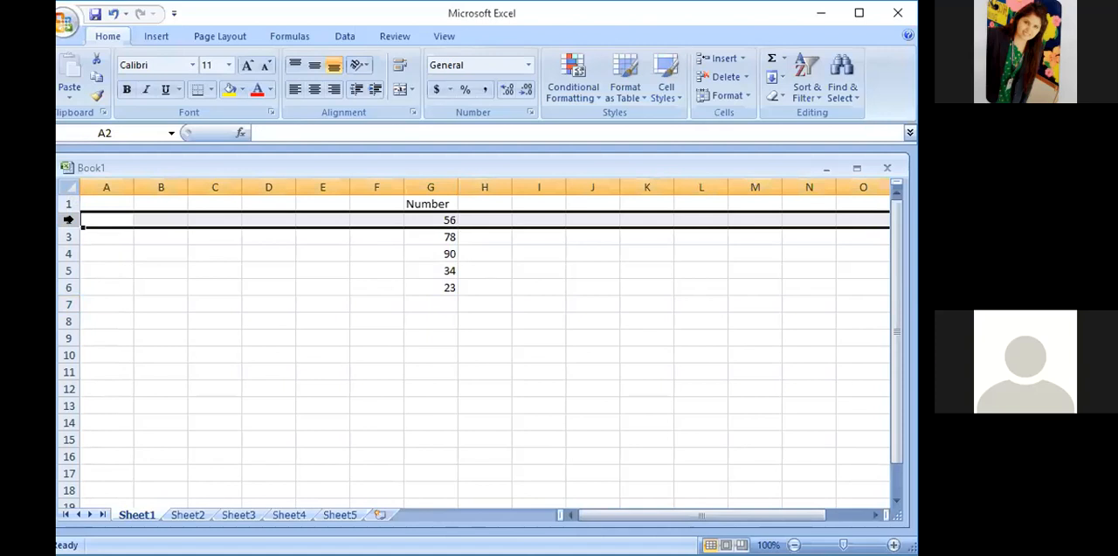
click(428, 217)
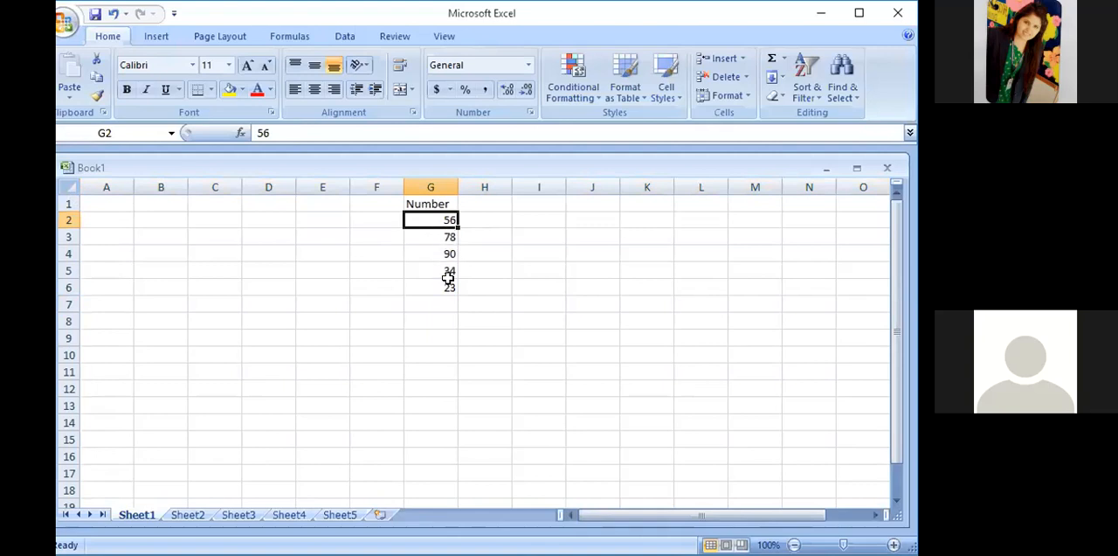
- Enter the label "sum" in cell F7
click(381, 308)
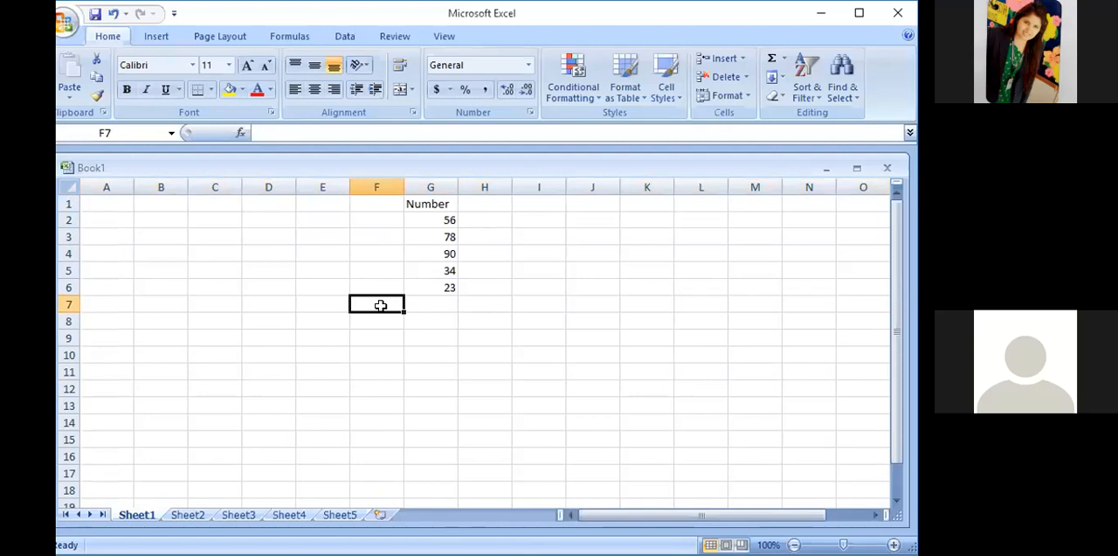
text(sum)
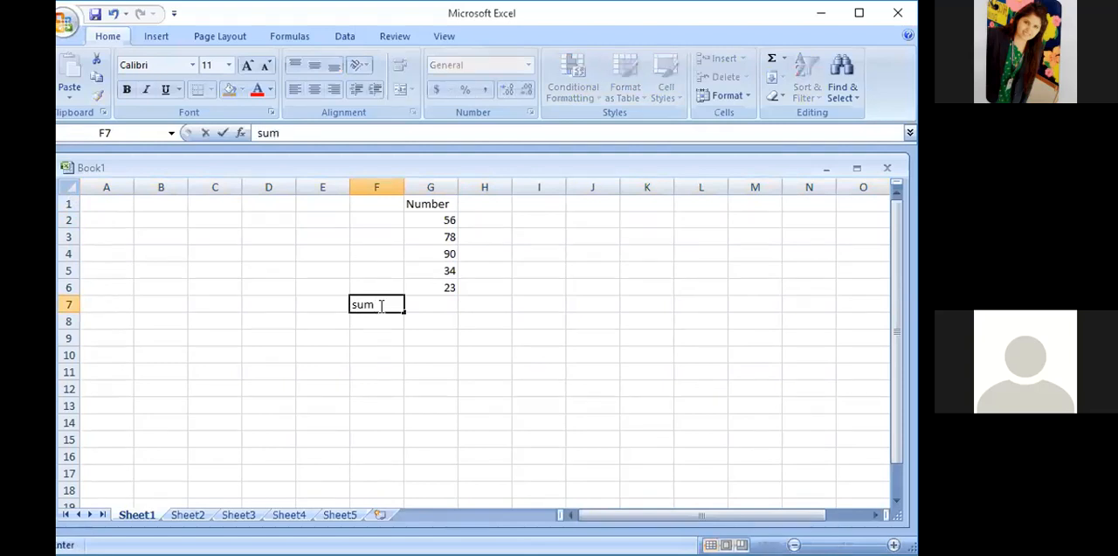
click(443, 304)
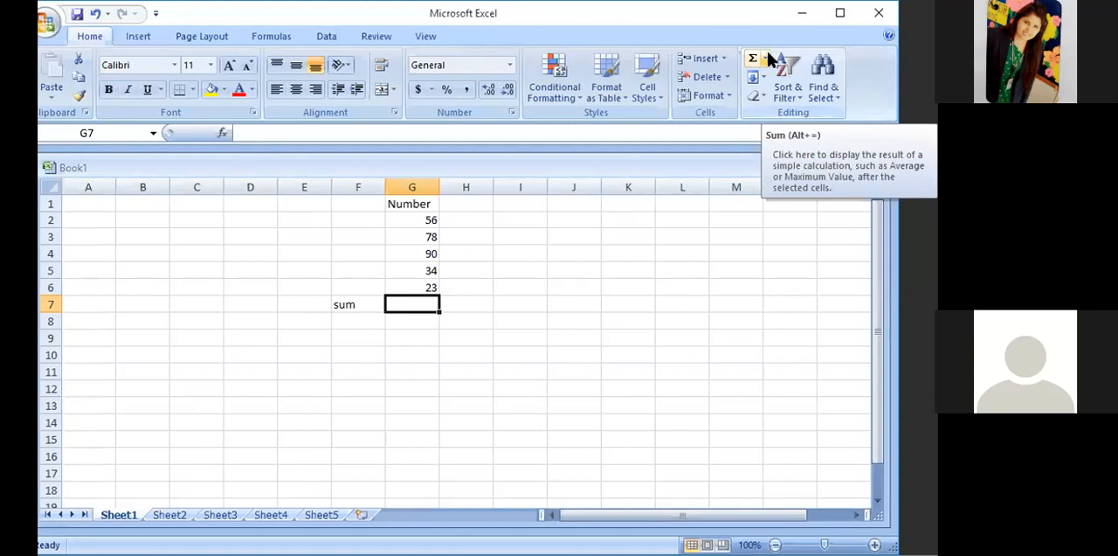
click(766, 56)
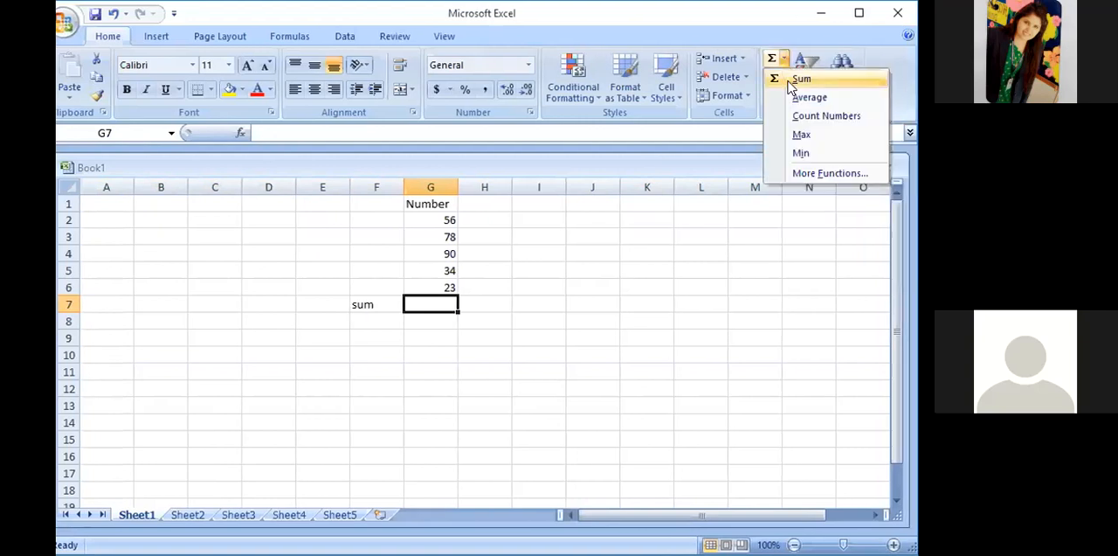
click(788, 81)
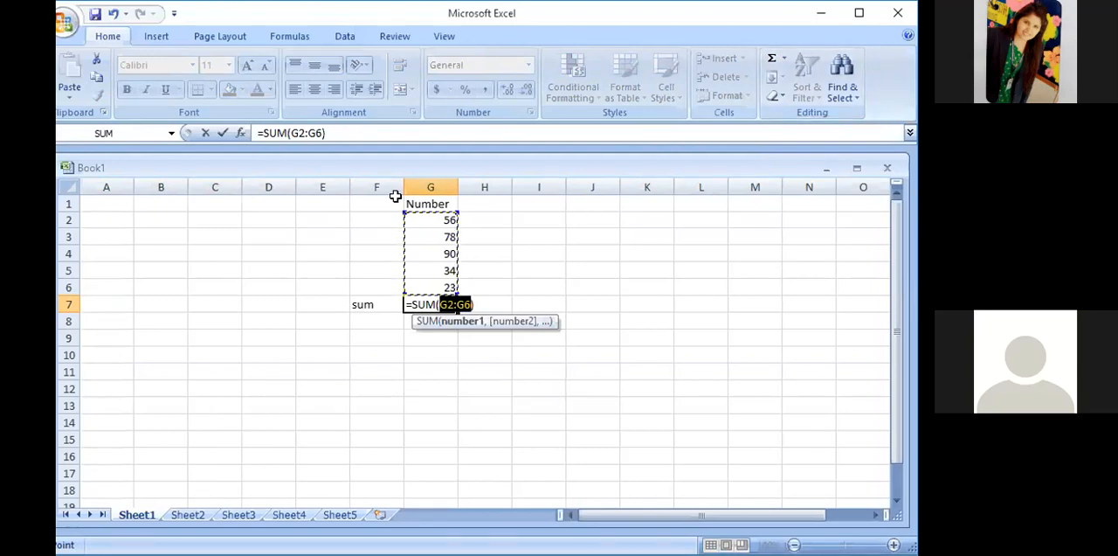
drag(326, 133, 249, 135)
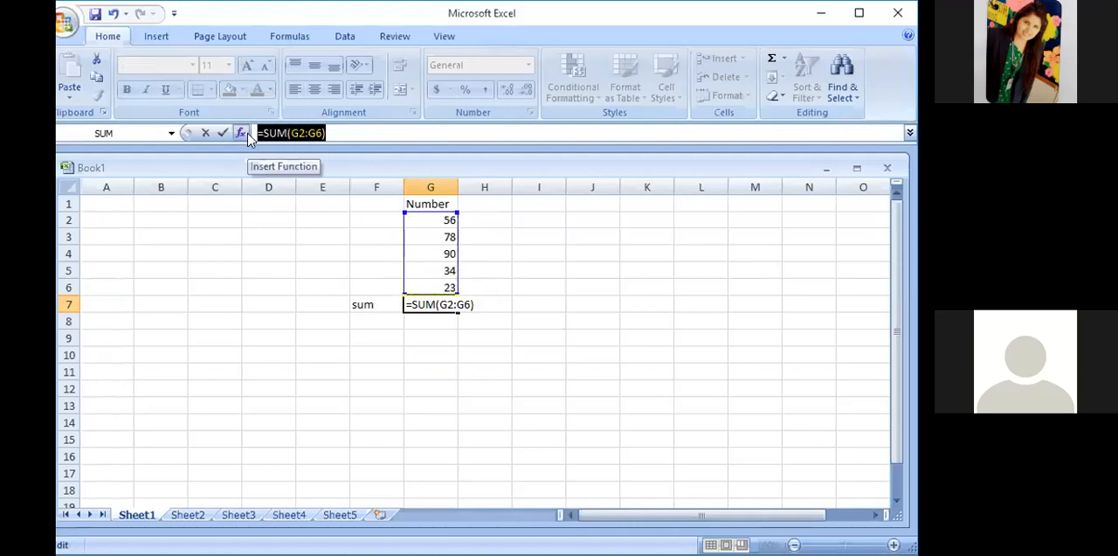
click(443, 221)
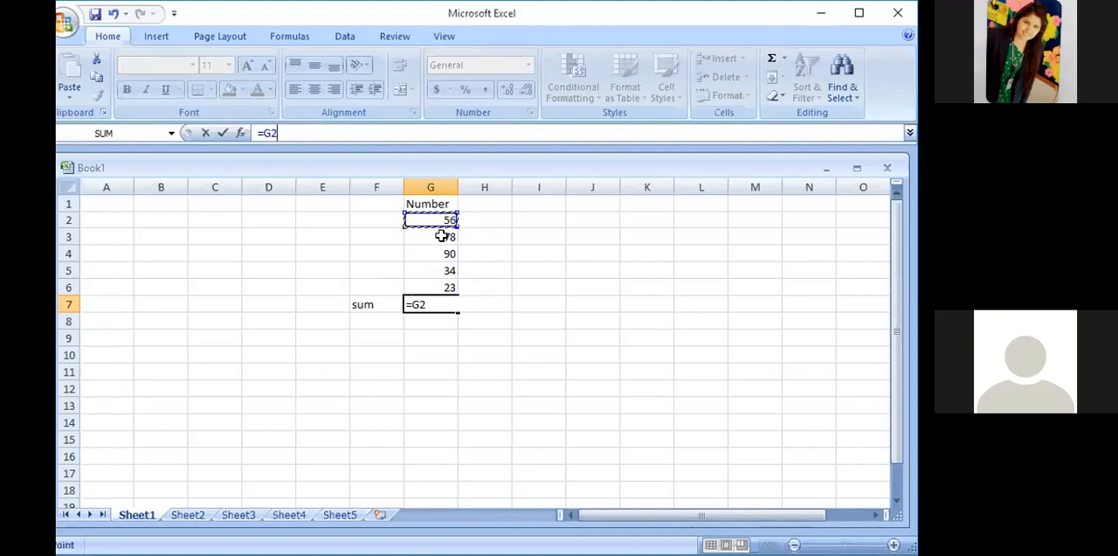
click(432, 252)
click(431, 270)
click(430, 286)
click(428, 304)
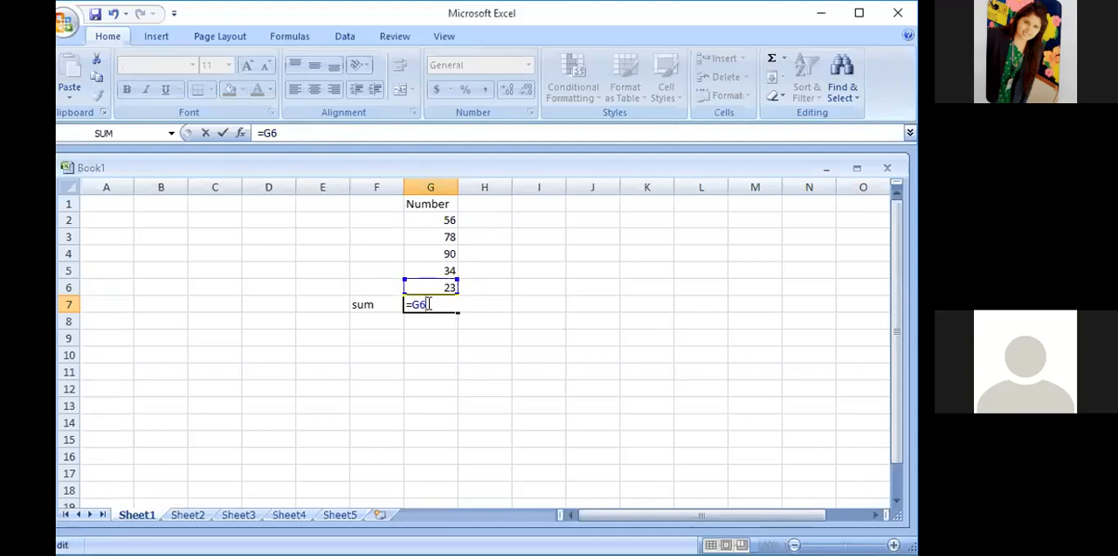
key(Escape)
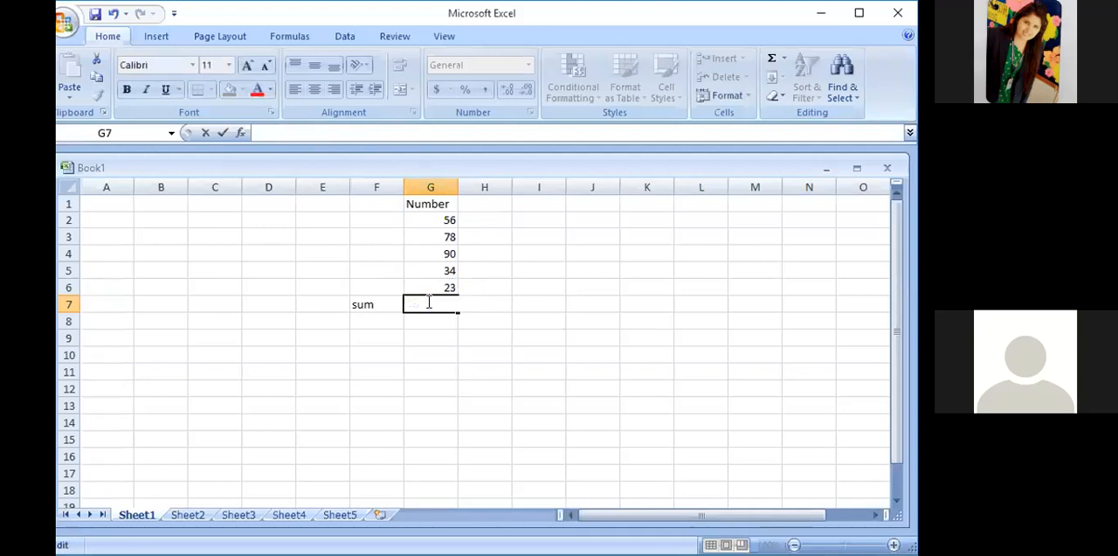
- Total cells G2 to G6 in cell G7 using the Sum function, with the formula =SUM(G2:G6)
click(785, 62)
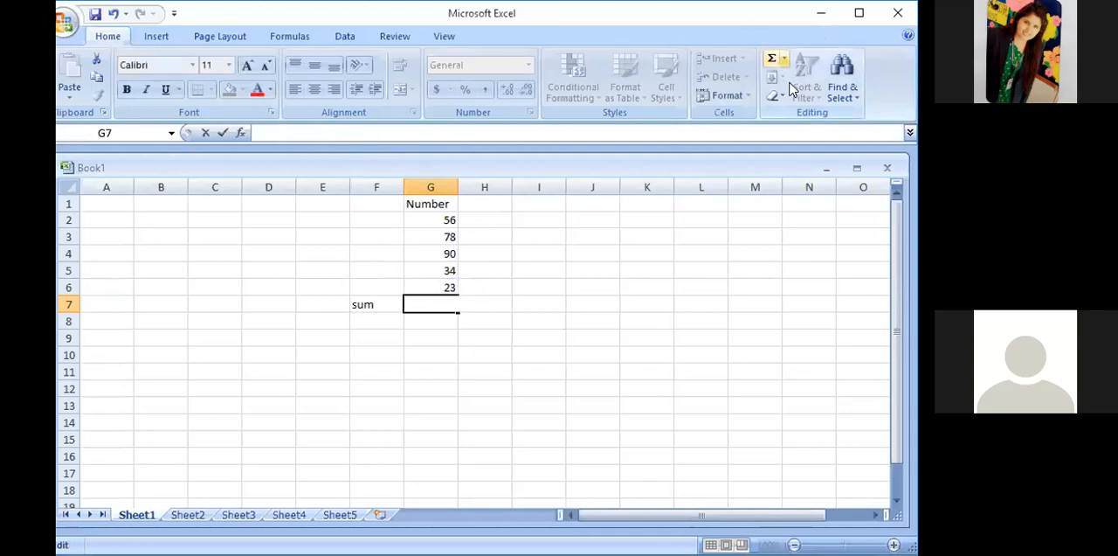
click(793, 83)
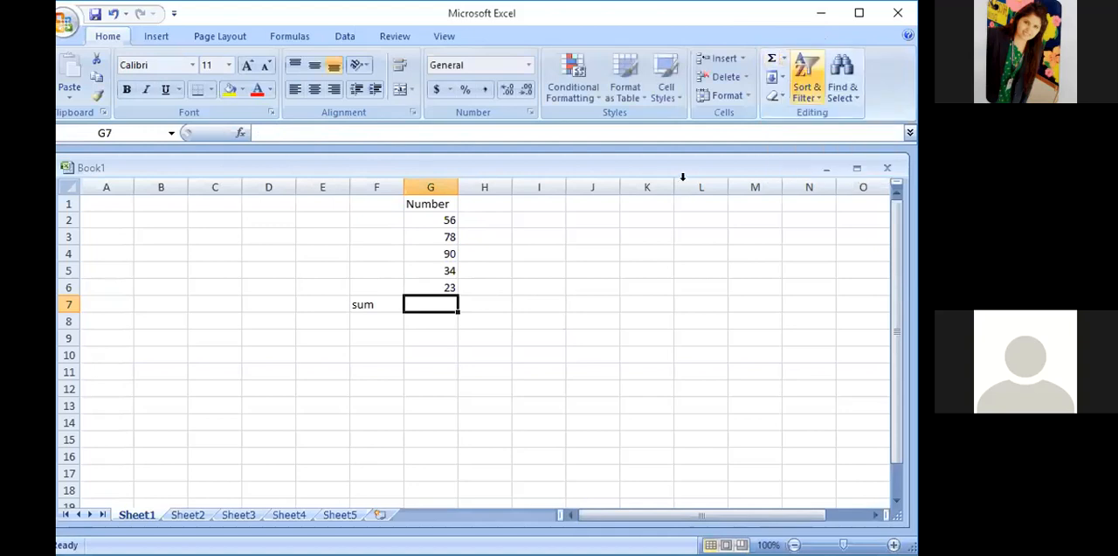
click(784, 58)
click(801, 80)
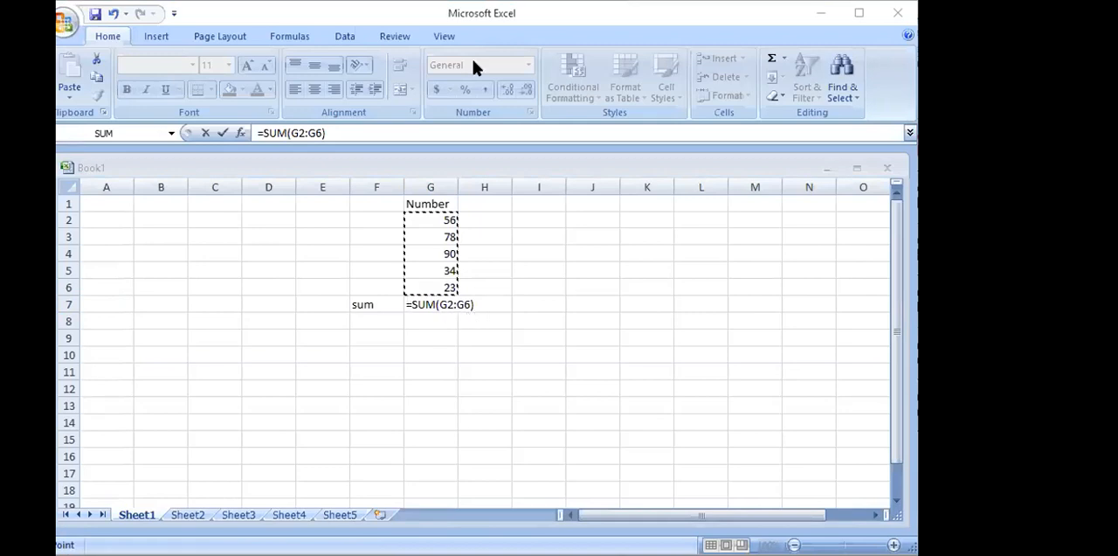
drag(339, 133, 248, 136)
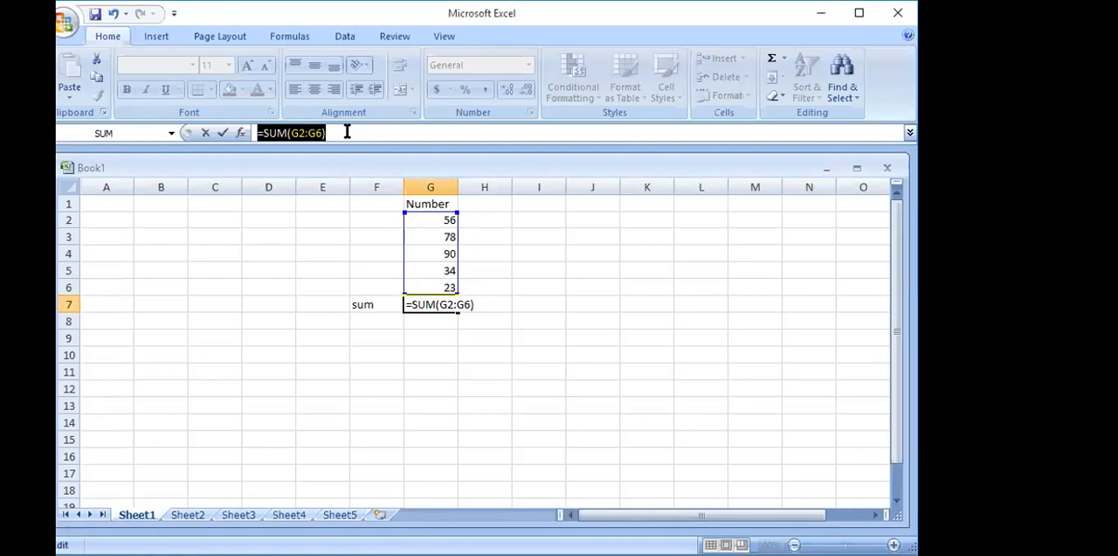
key(Return)
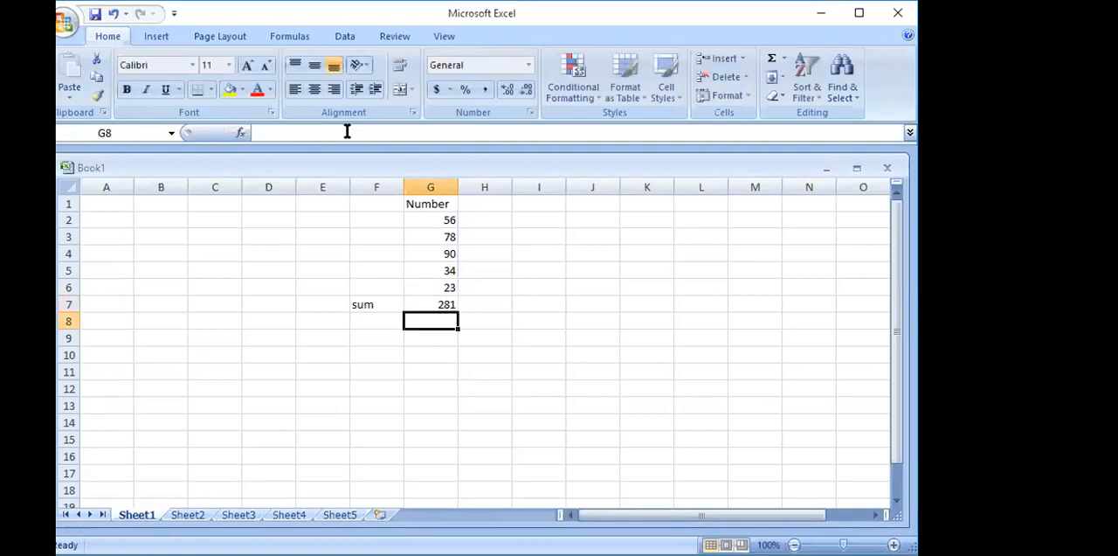
click(437, 302)
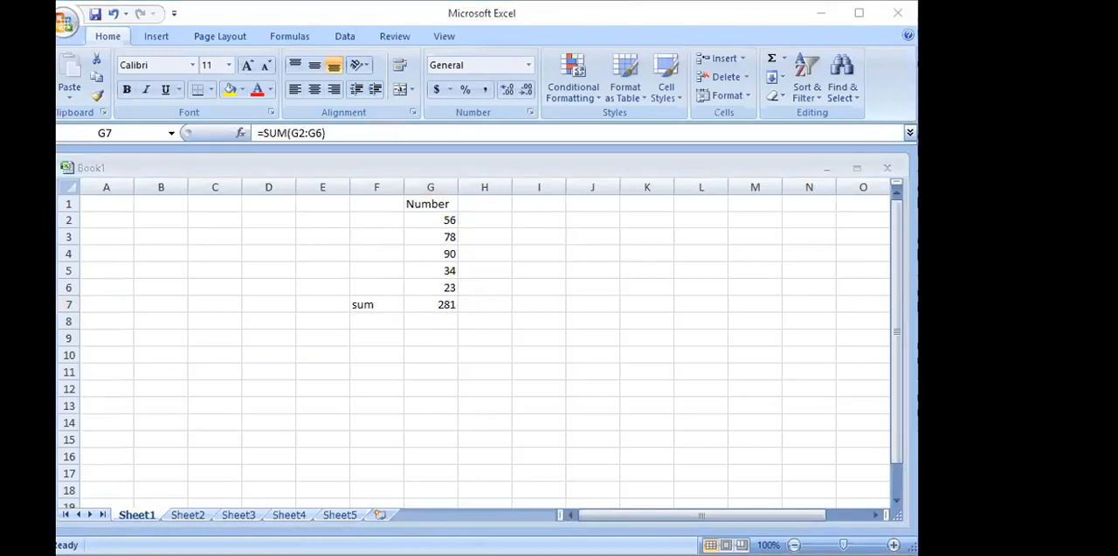
- Label cell F8 "max" and find the largest of G2:G6 in cell G8 with the Max function
click(364, 321)
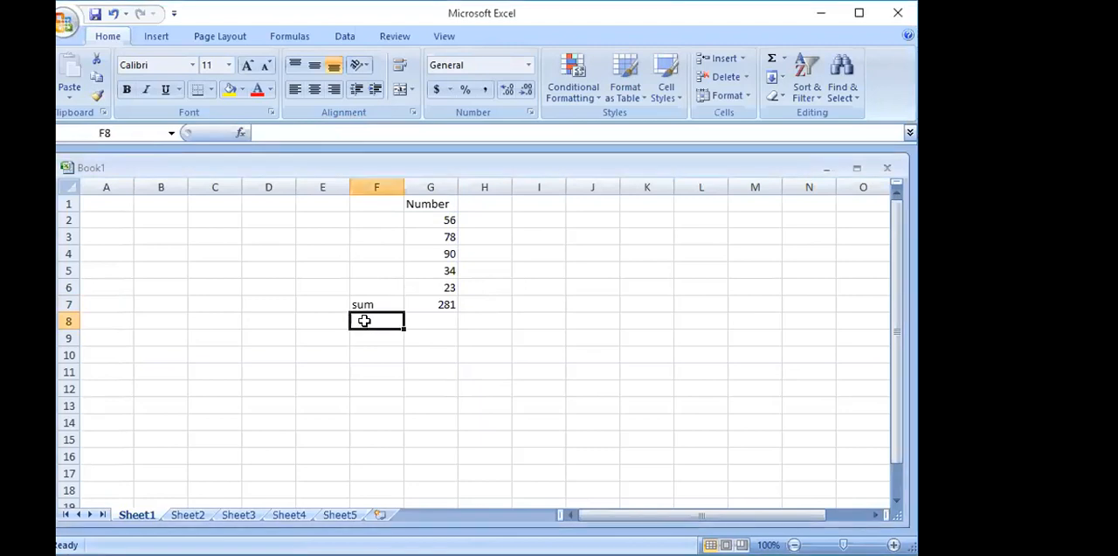
text(max)
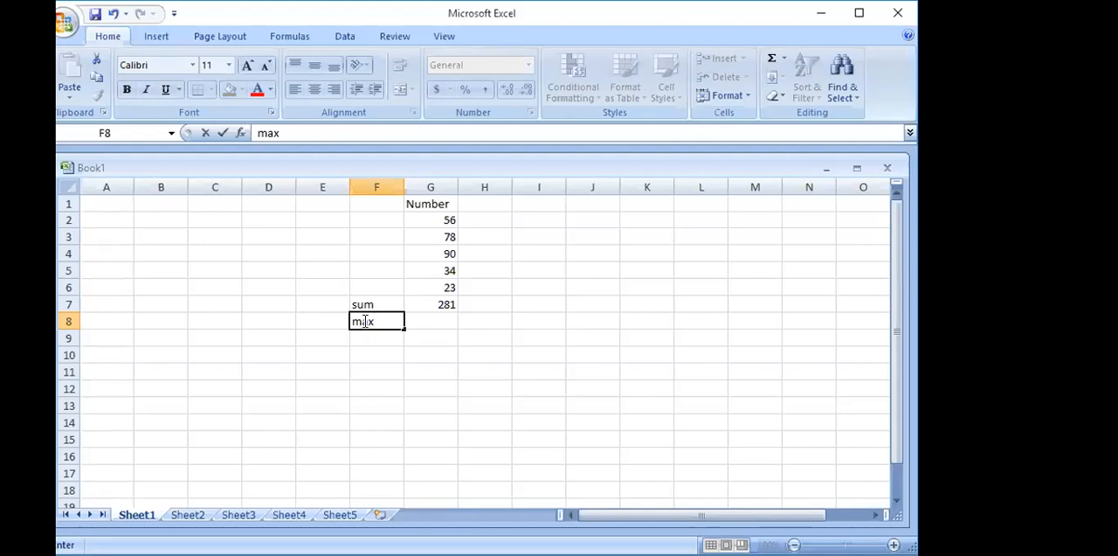
click(444, 320)
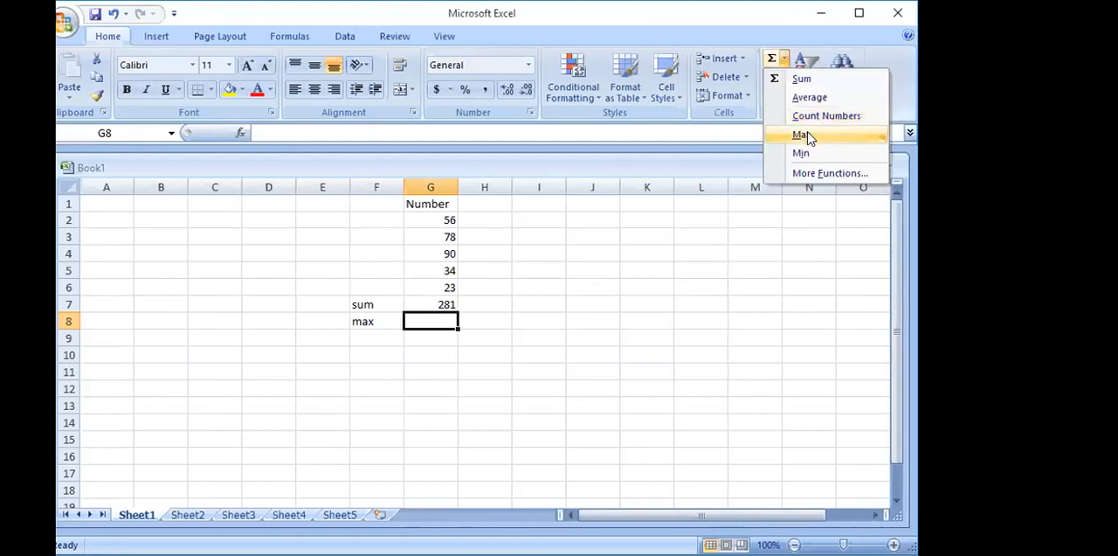
click(802, 135)
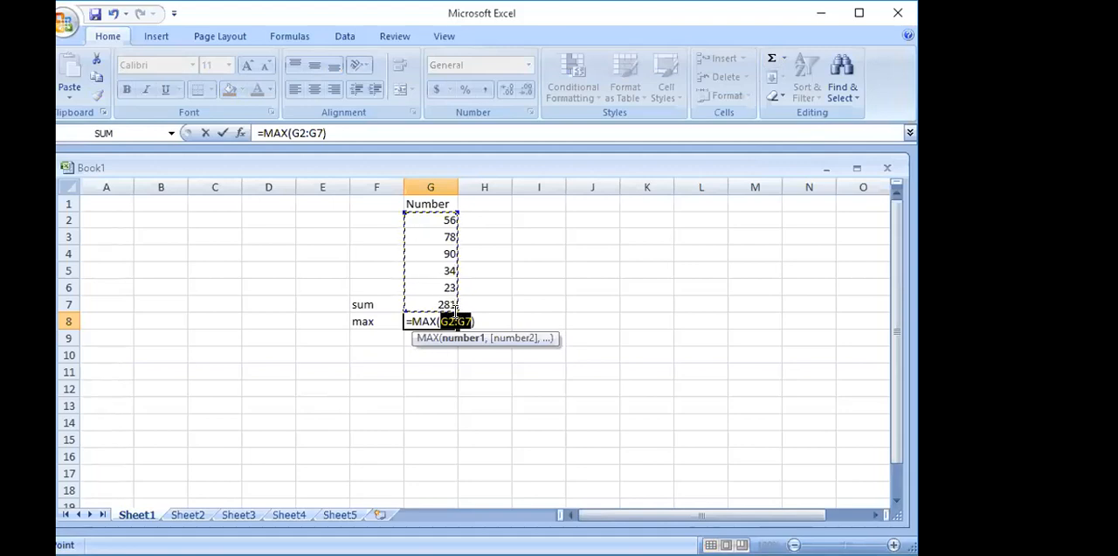
drag(452, 221, 448, 287)
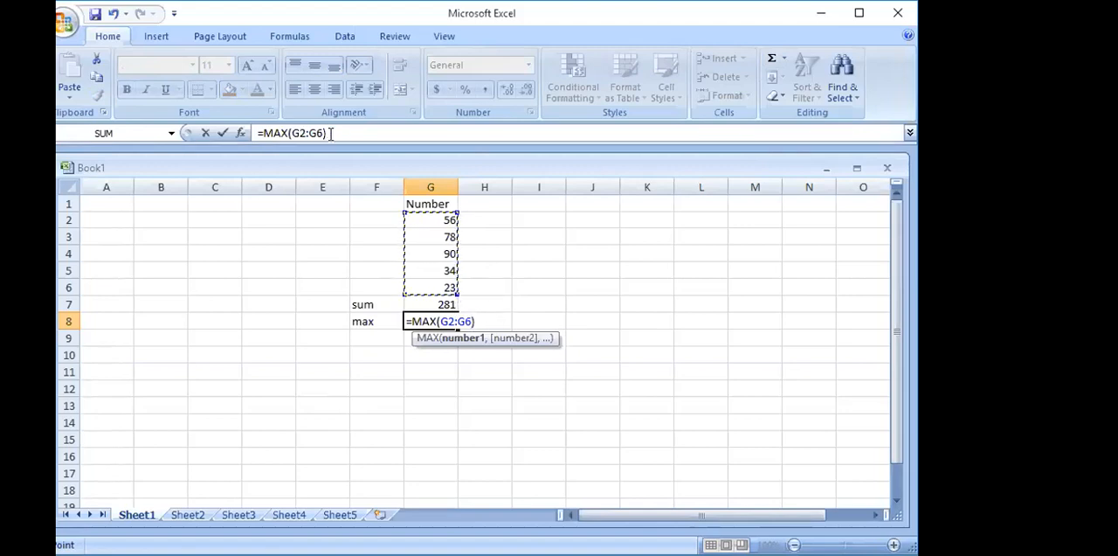
key(Return)
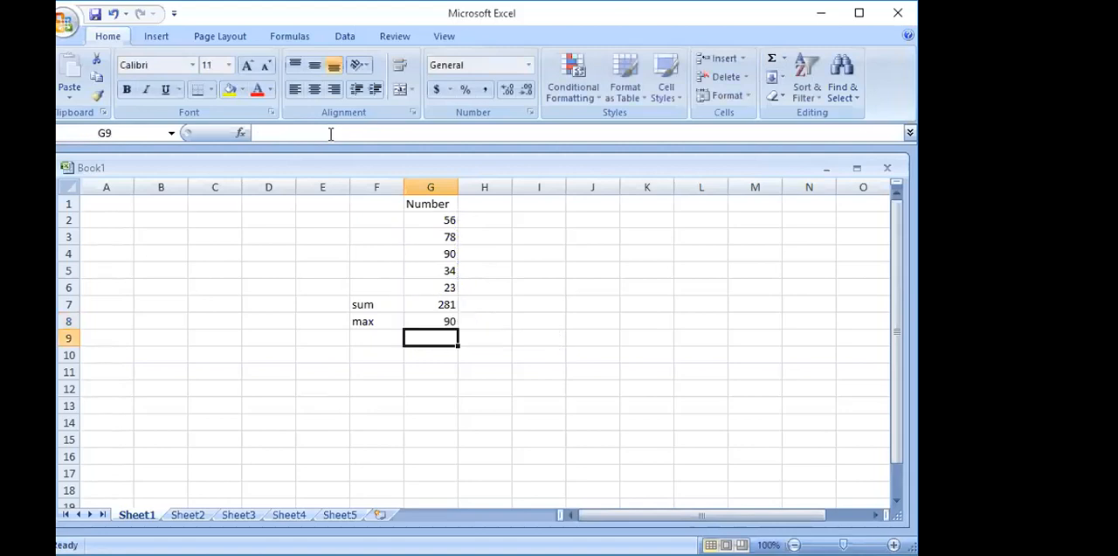
drag(449, 218, 447, 283)
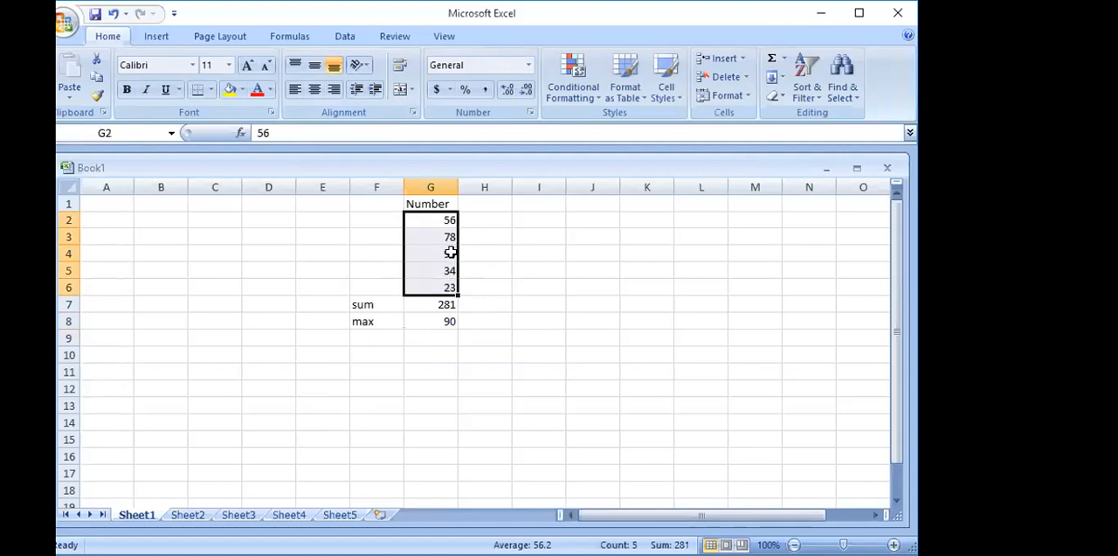
click(449, 253)
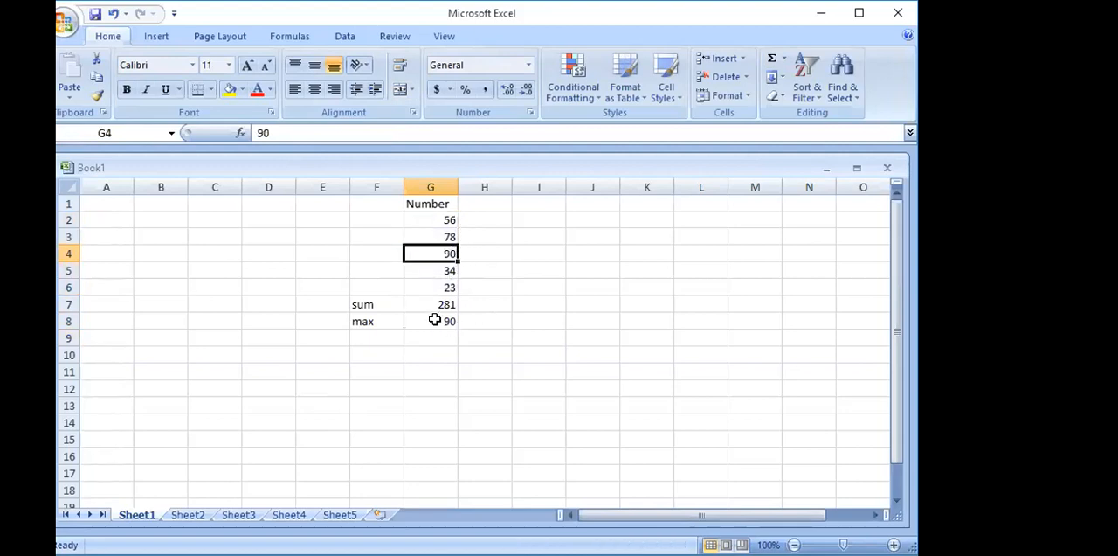
click(434, 320)
- Label cell F9 "min" and find the smallest of G2:G6 in cell G9 with the Min function
click(382, 337)
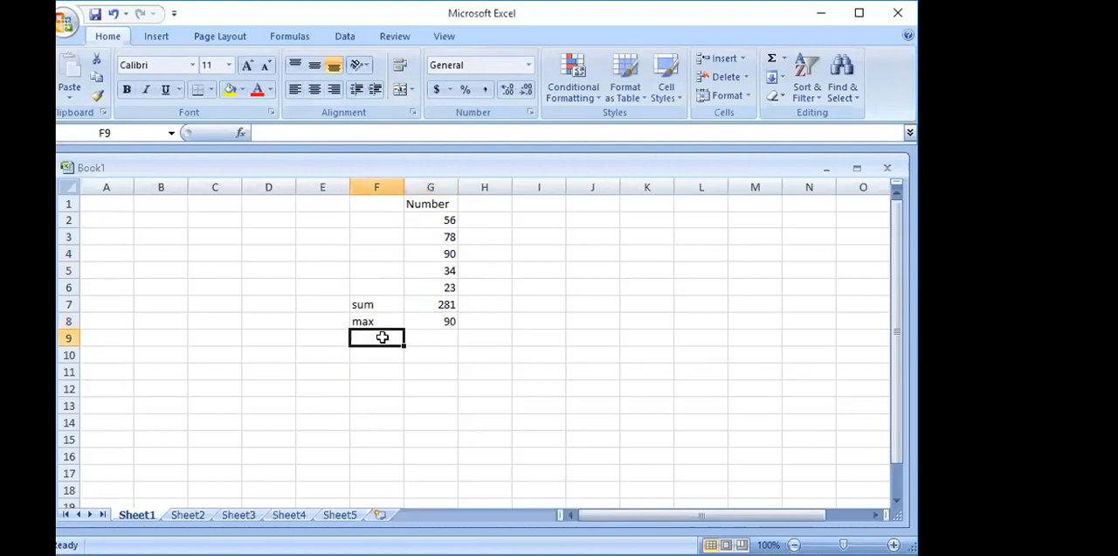
text(min)
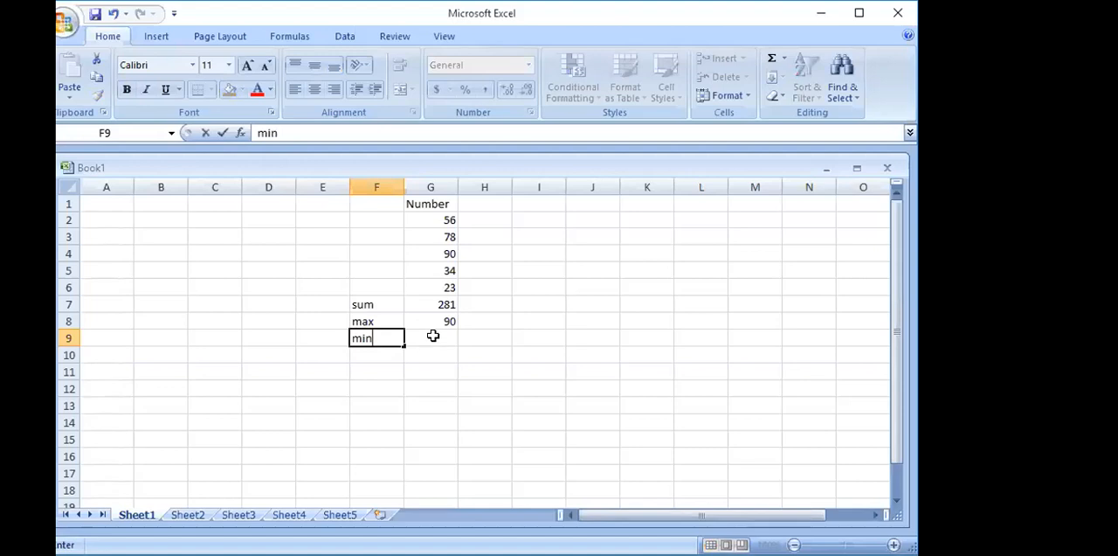
click(432, 335)
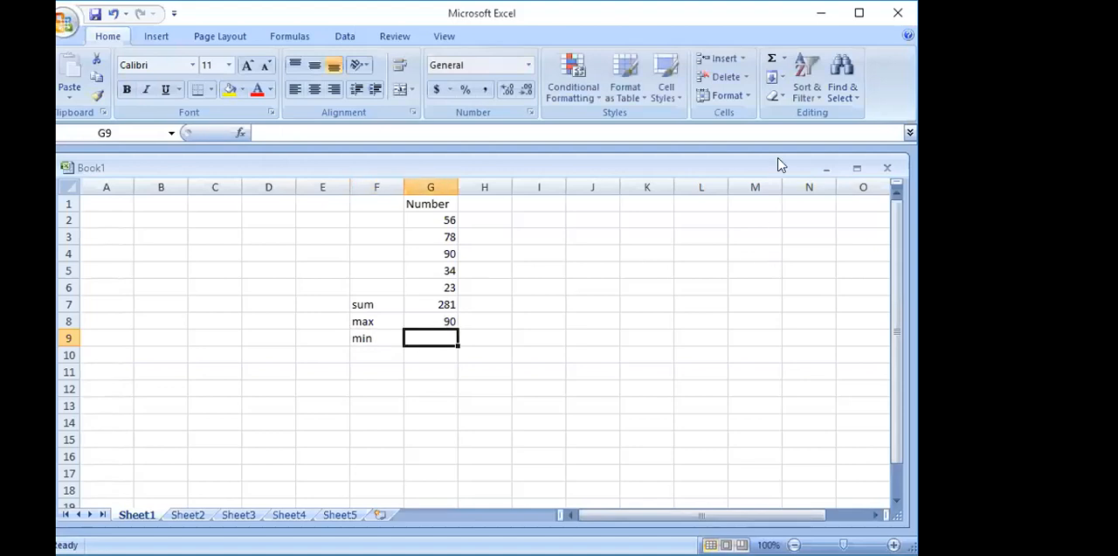
click(784, 60)
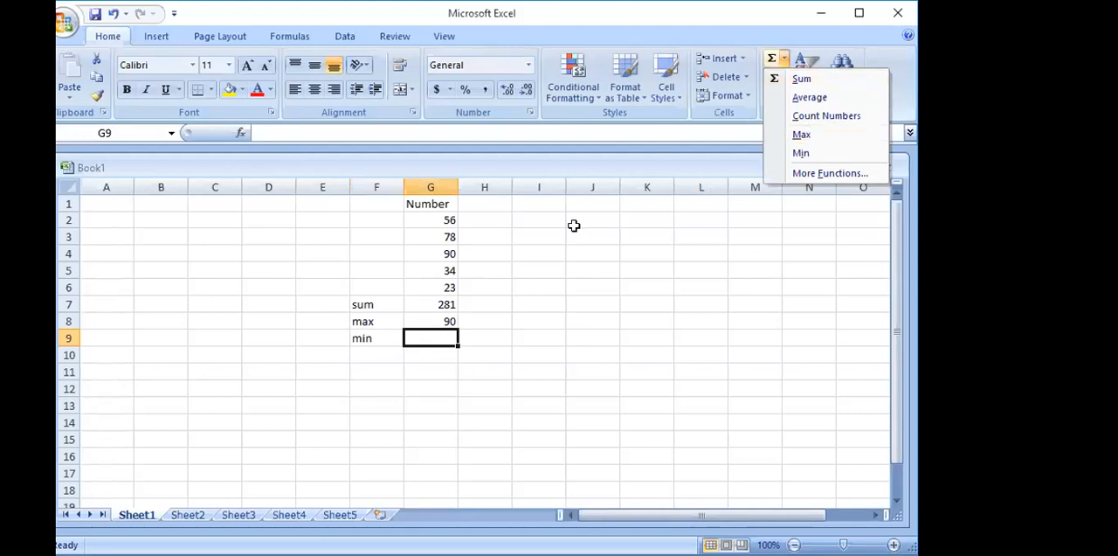
click(446, 215)
click(449, 219)
drag(452, 224, 448, 288)
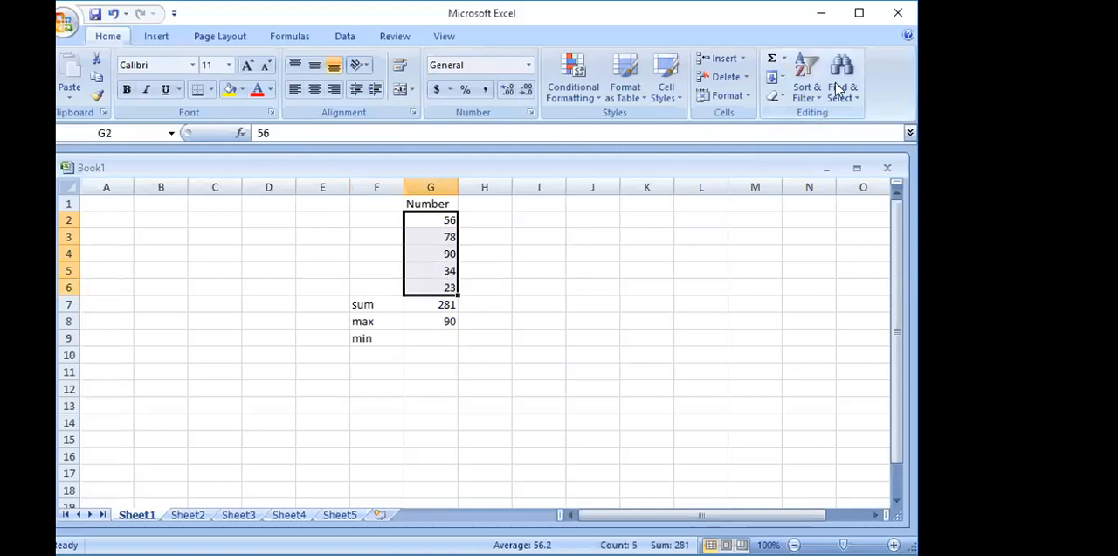
click(786, 60)
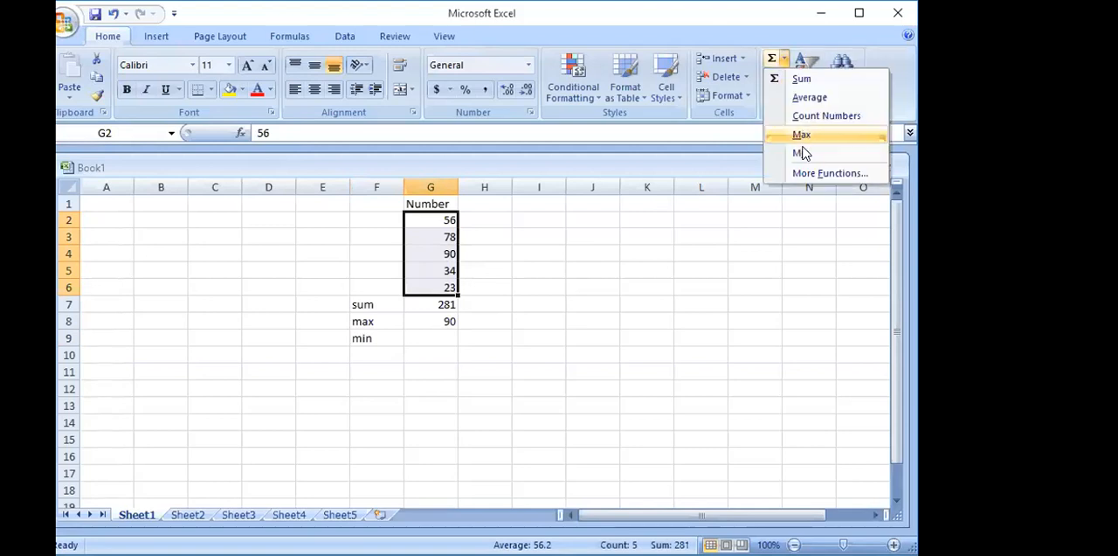
click(804, 153)
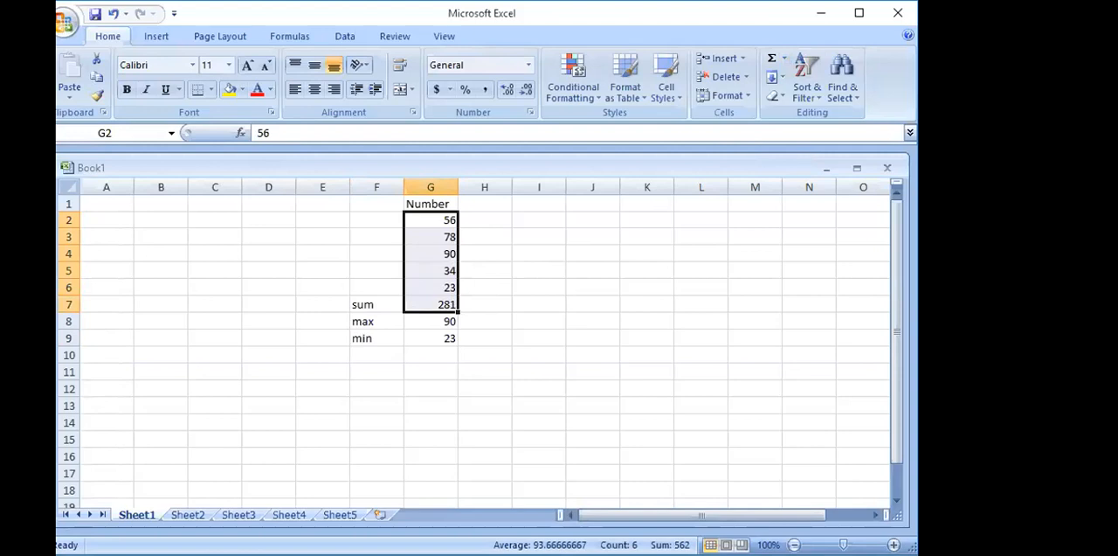
- Try the Count Numbers function on cells G2 to G7 and clear its result from cell G10
click(443, 551)
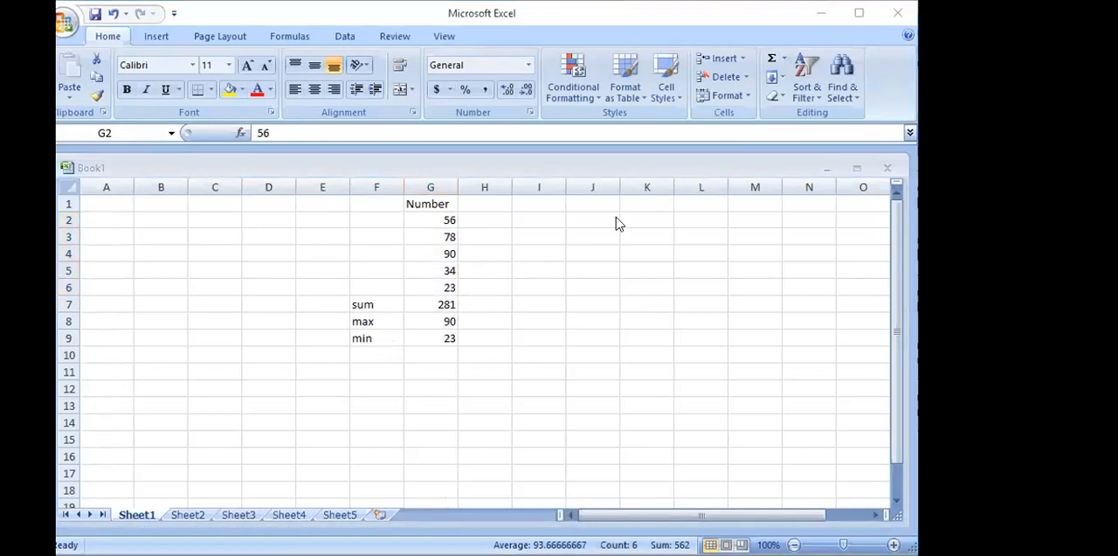
click(783, 55)
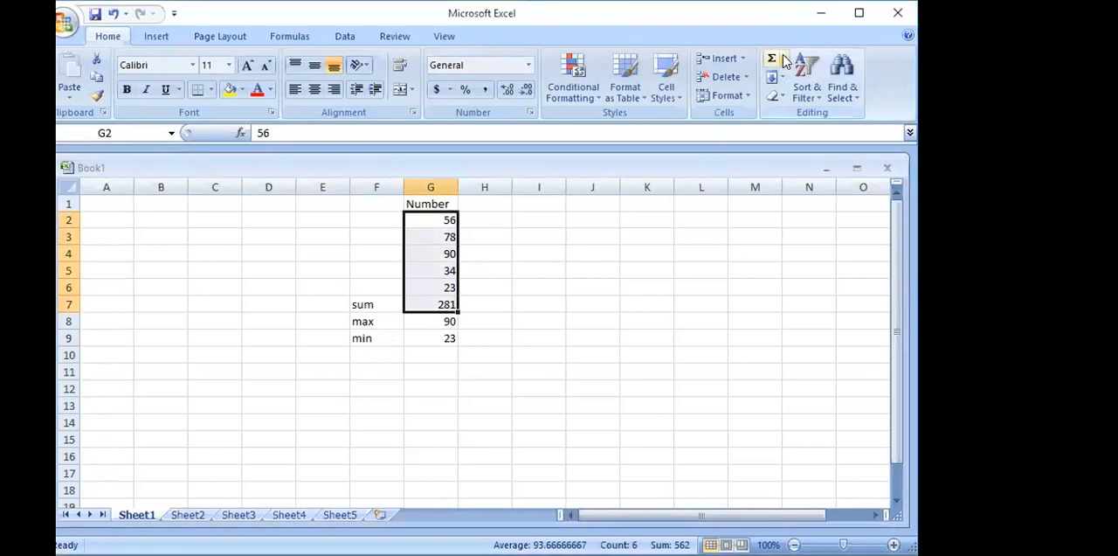
click(784, 59)
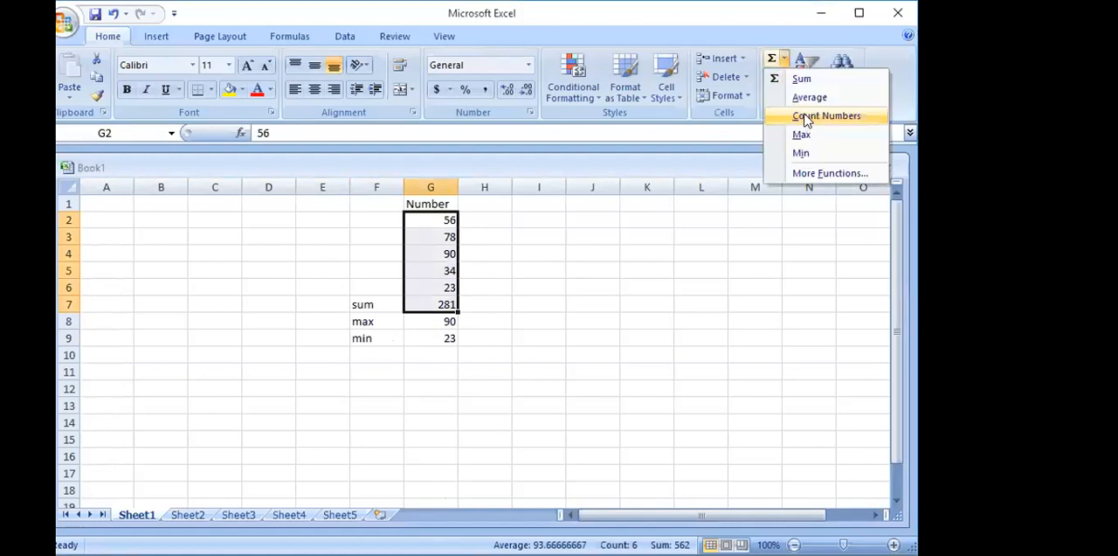
click(806, 121)
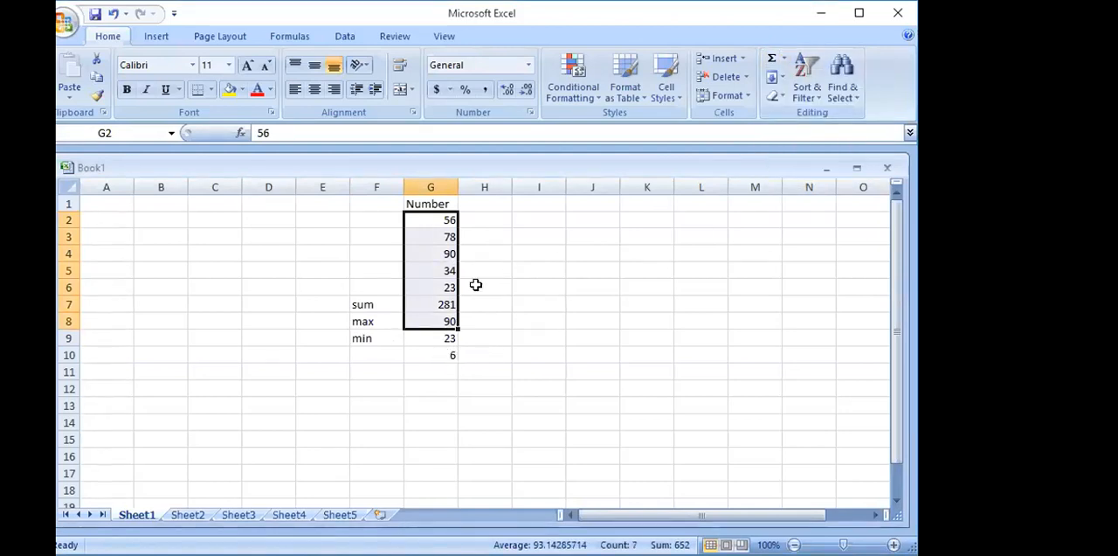
click(444, 357)
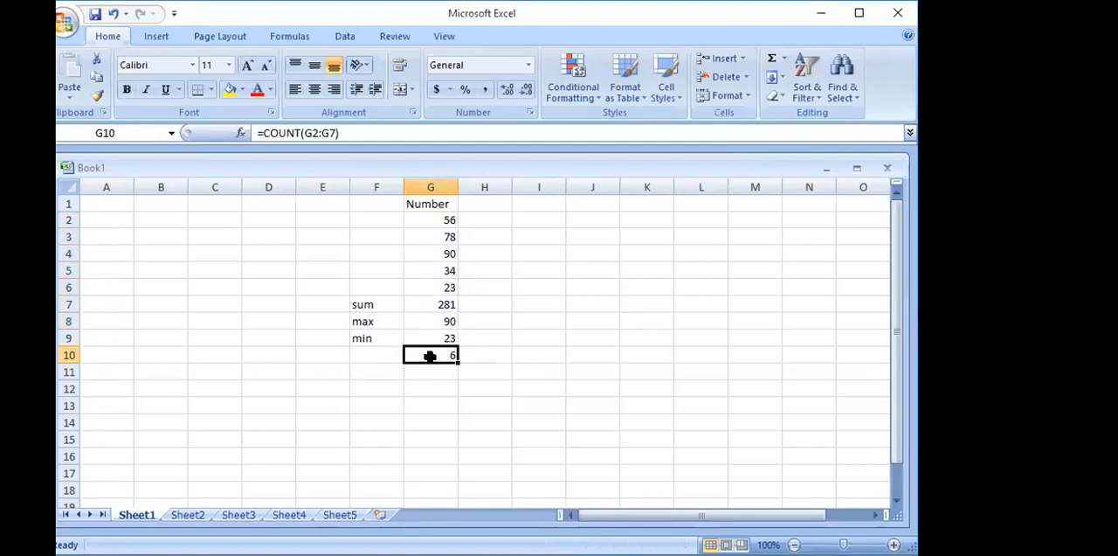
key(Delete)
- Label cell F10 "count no." and count the entries of G2:G6 in cell G10 with the Count Numbers function
click(379, 360)
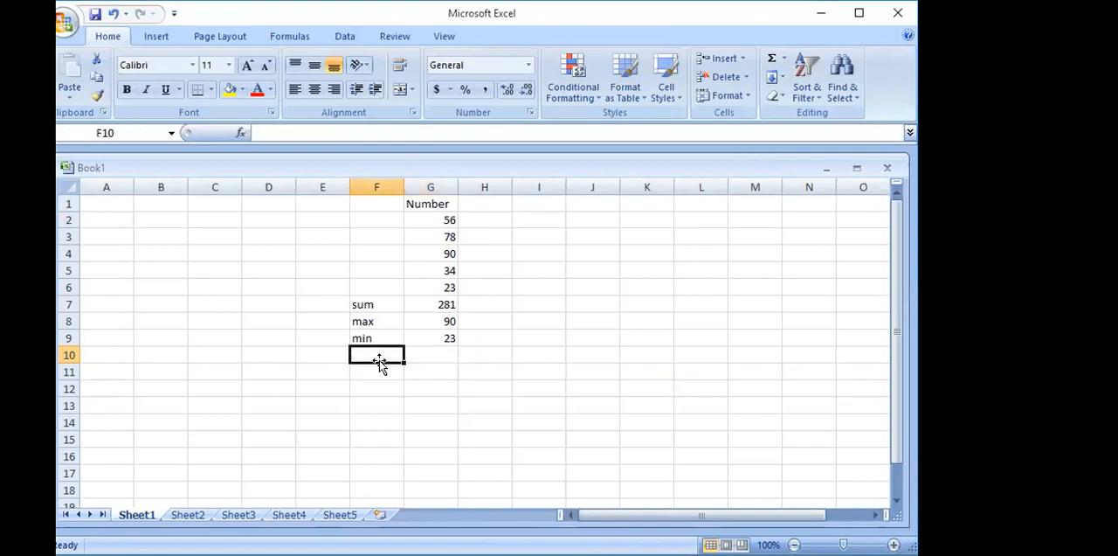
text(count no.)
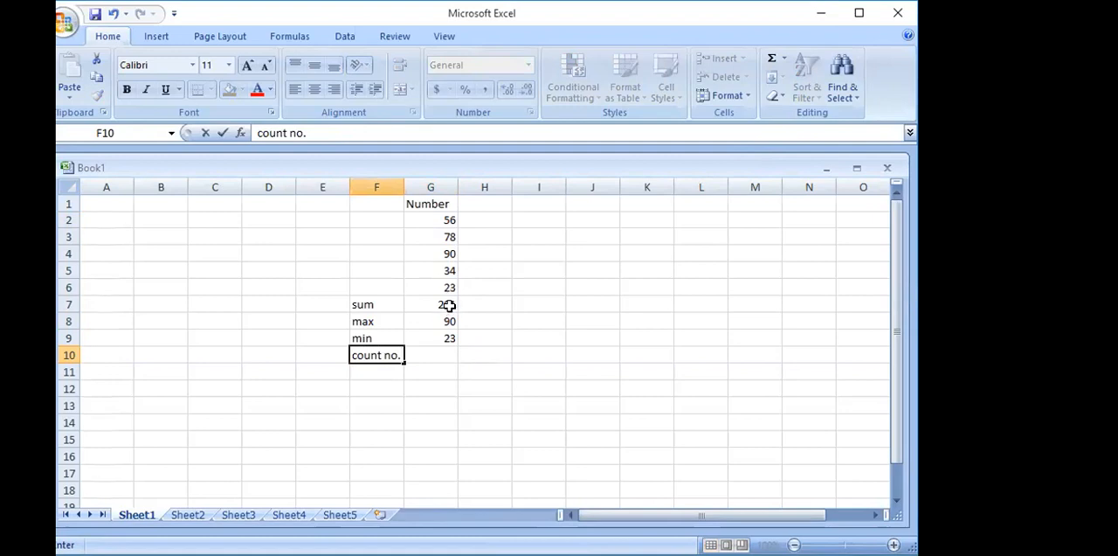
drag(453, 214, 449, 287)
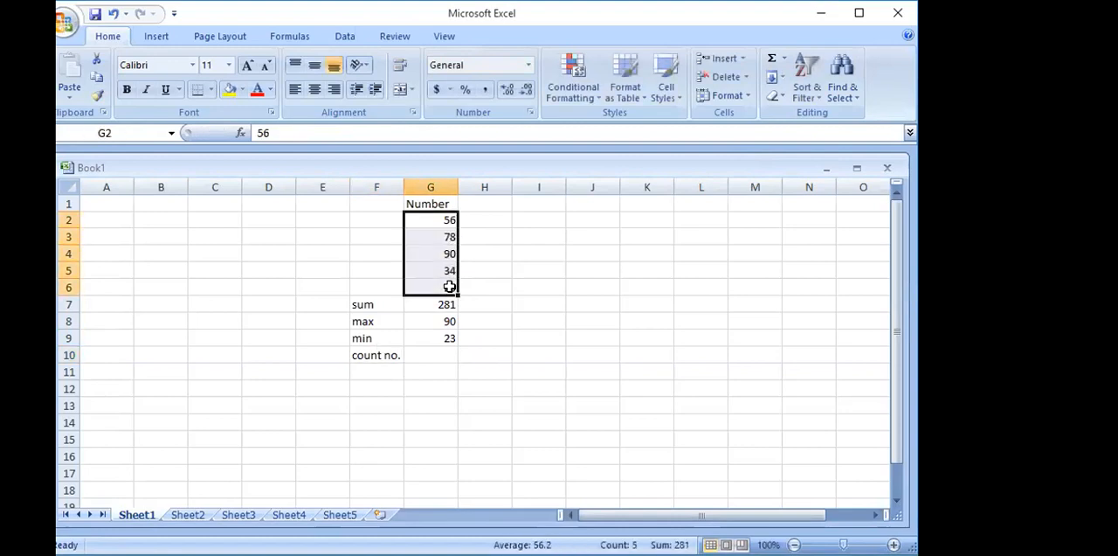
click(785, 59)
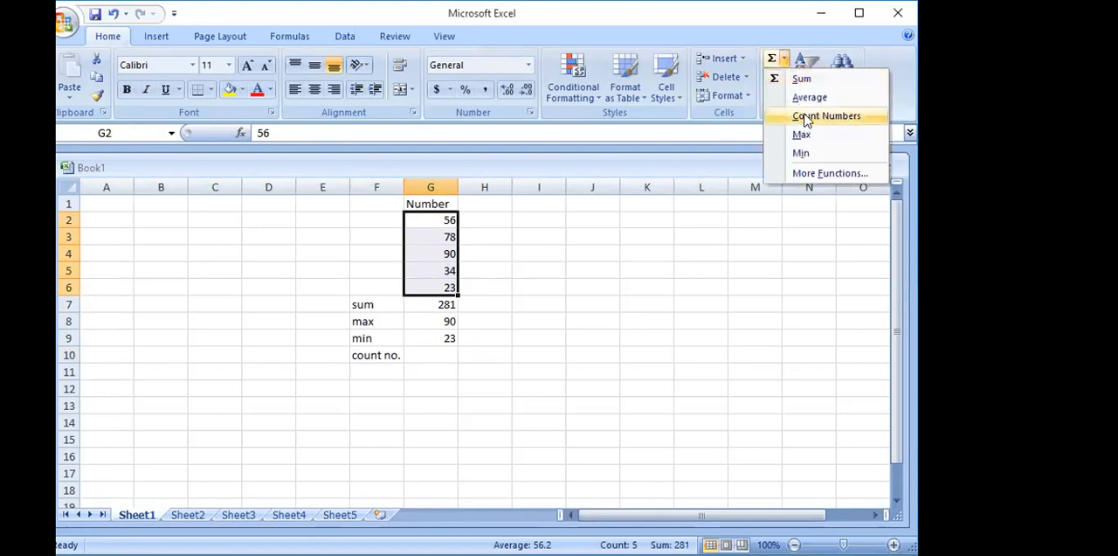
click(808, 115)
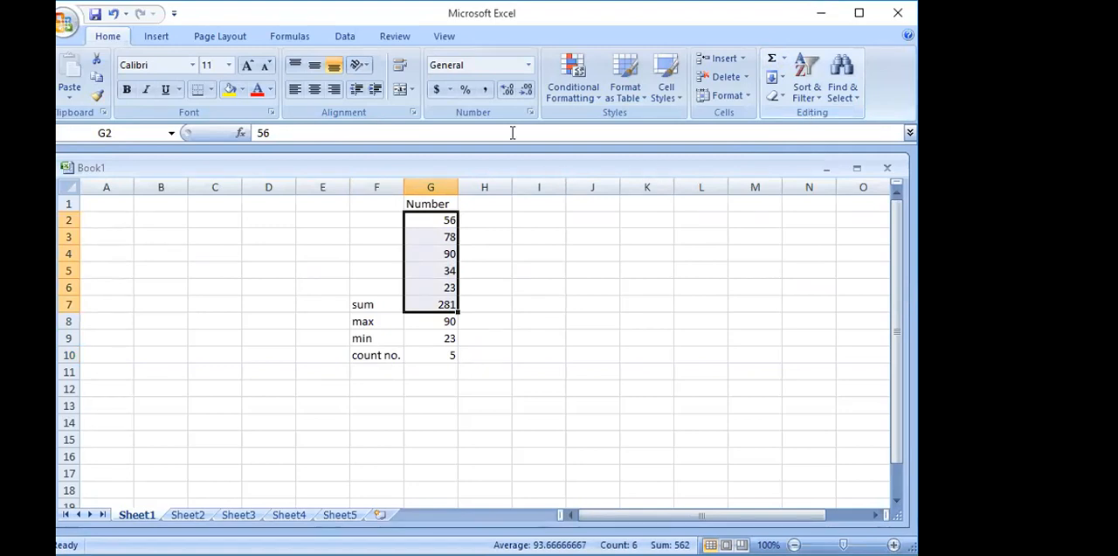
- Try filling the value of cell G2 down to G6 and undo the fill
click(452, 218)
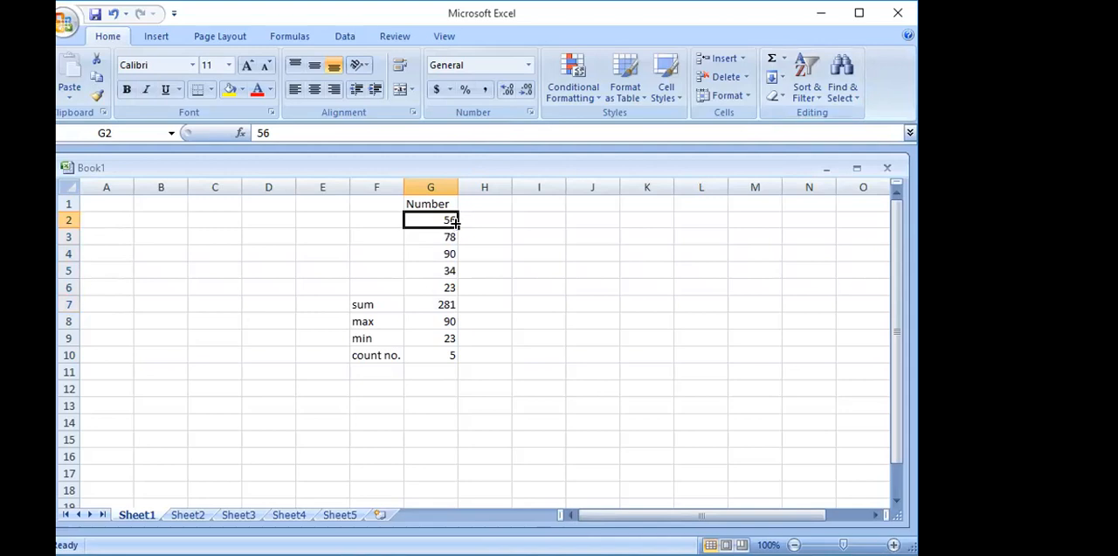
drag(455, 226, 456, 253)
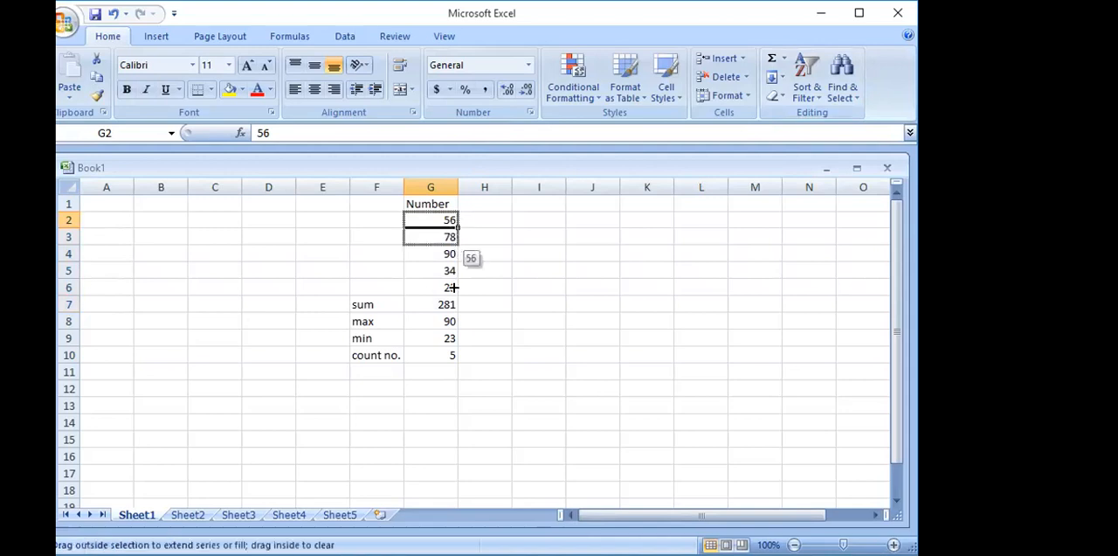
drag(455, 286, 453, 290)
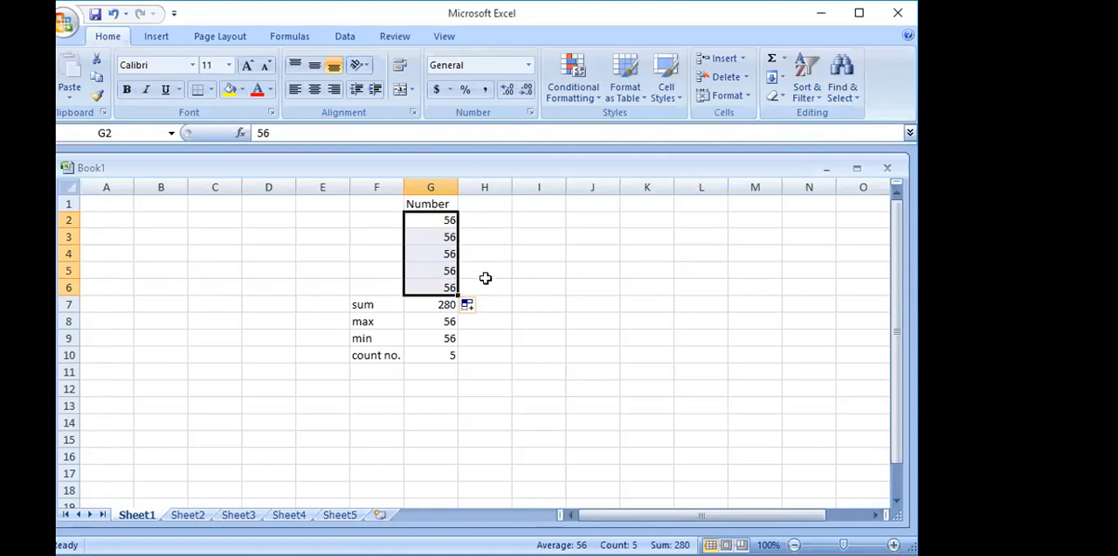
key(ctrl+z)
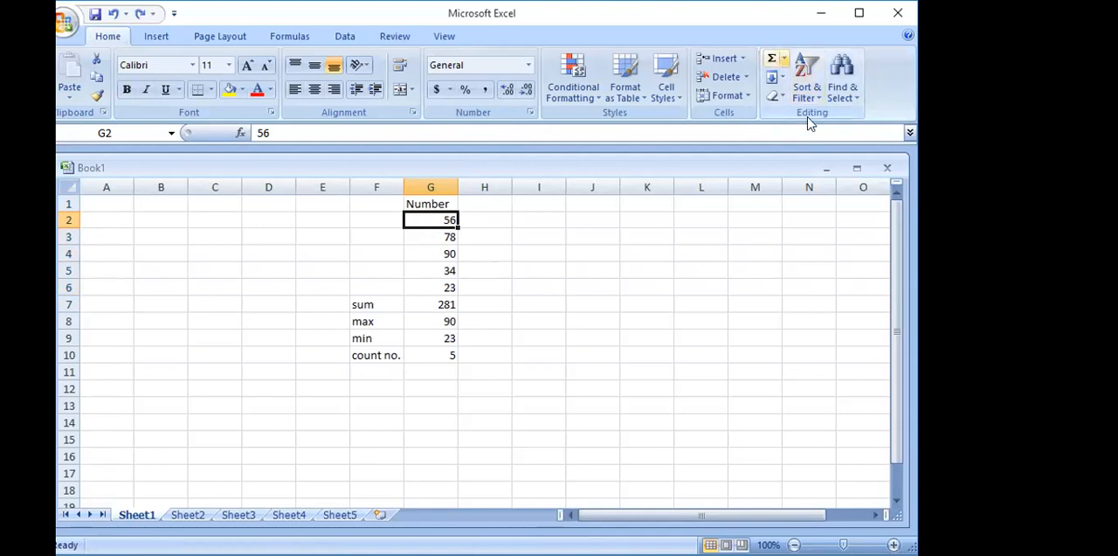
- Label cell F11 "Average" and calculate the average of G2:G6 in cell G11 with the Average function
click(784, 58)
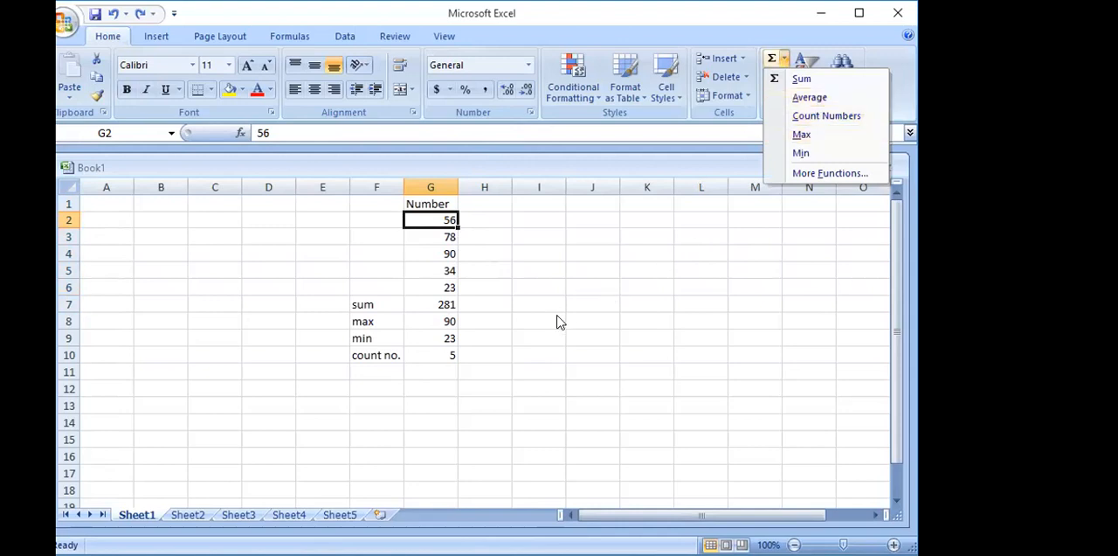
drag(443, 220, 441, 282)
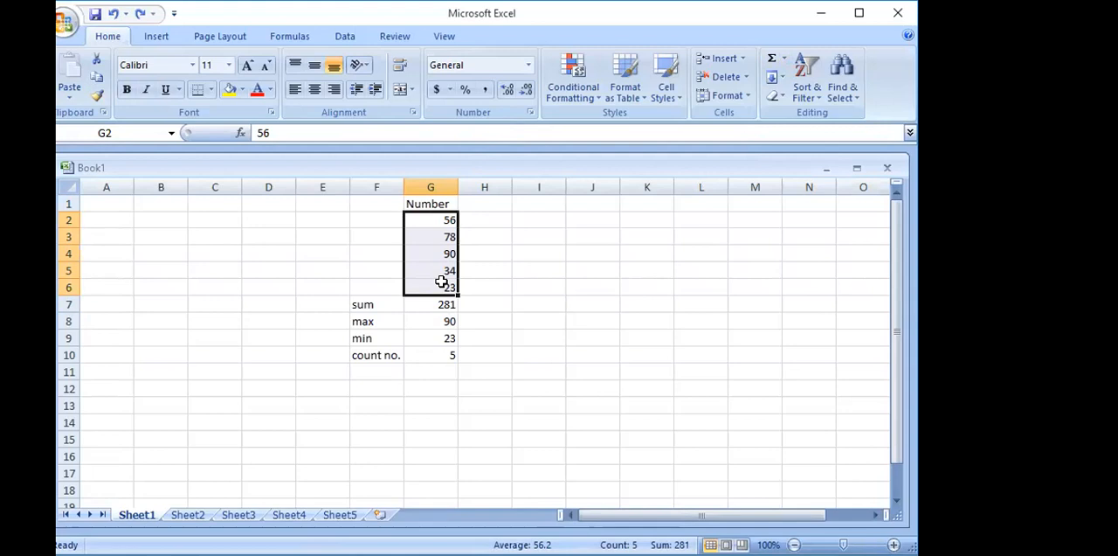
click(382, 371)
text(A)
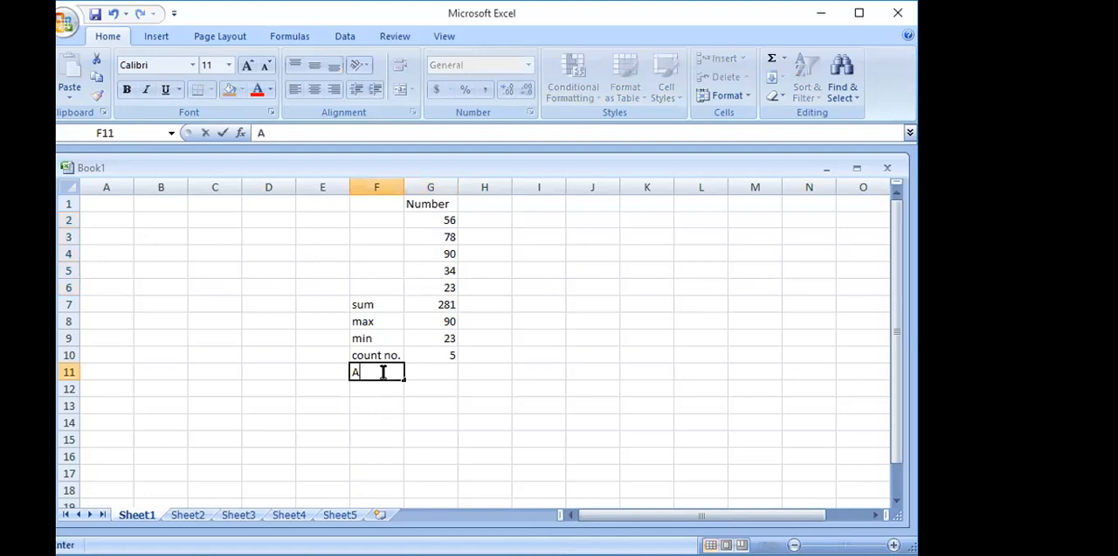
text(verage)
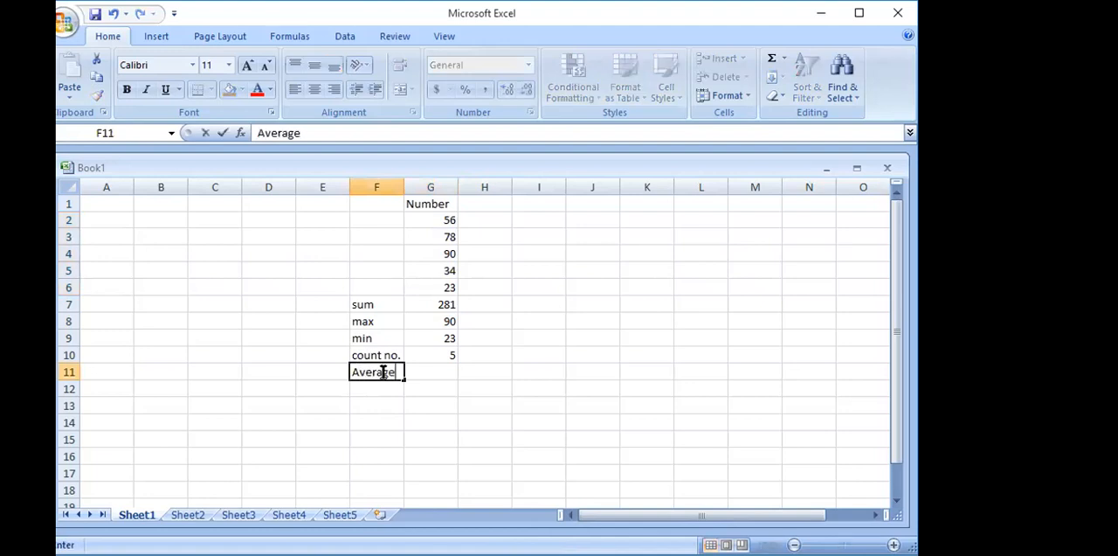
click(441, 373)
drag(449, 221, 447, 288)
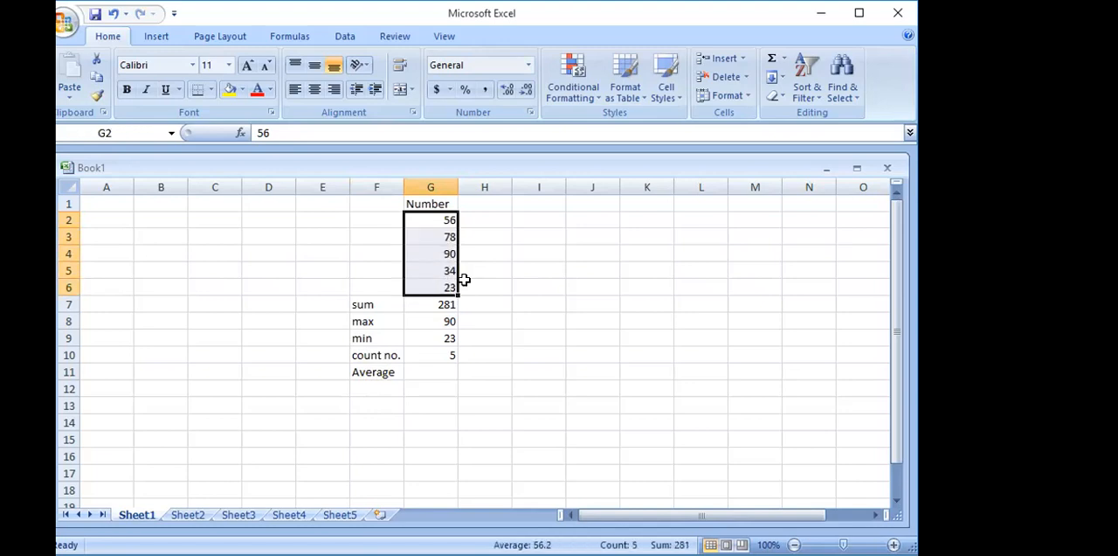
click(785, 60)
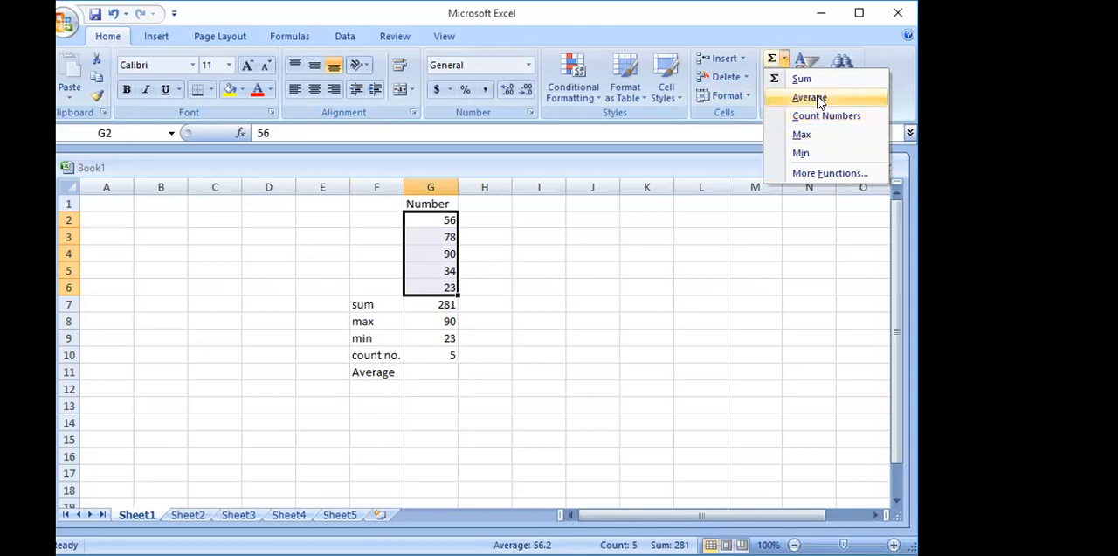
click(809, 97)
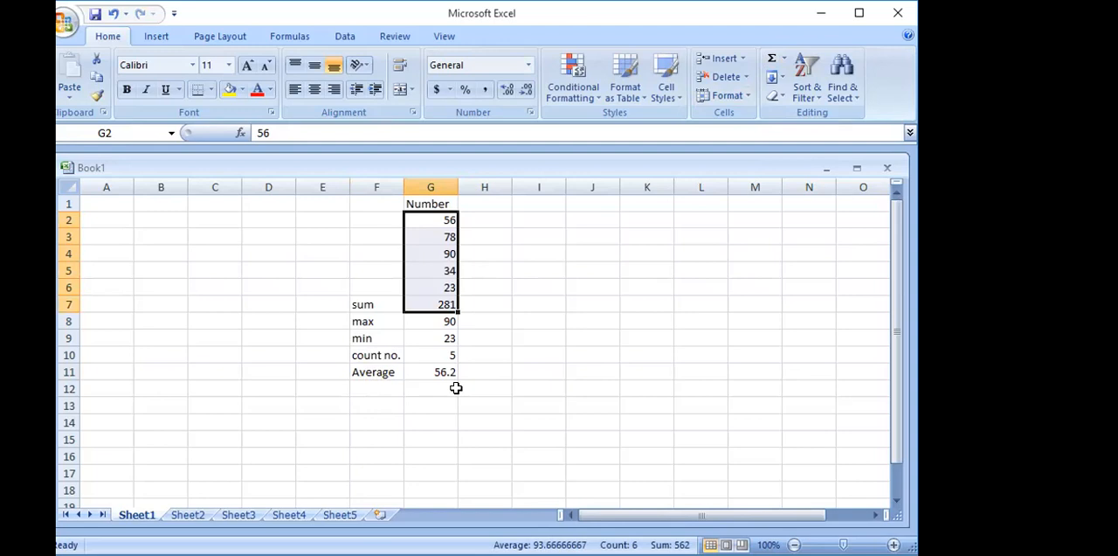
click(440, 400)
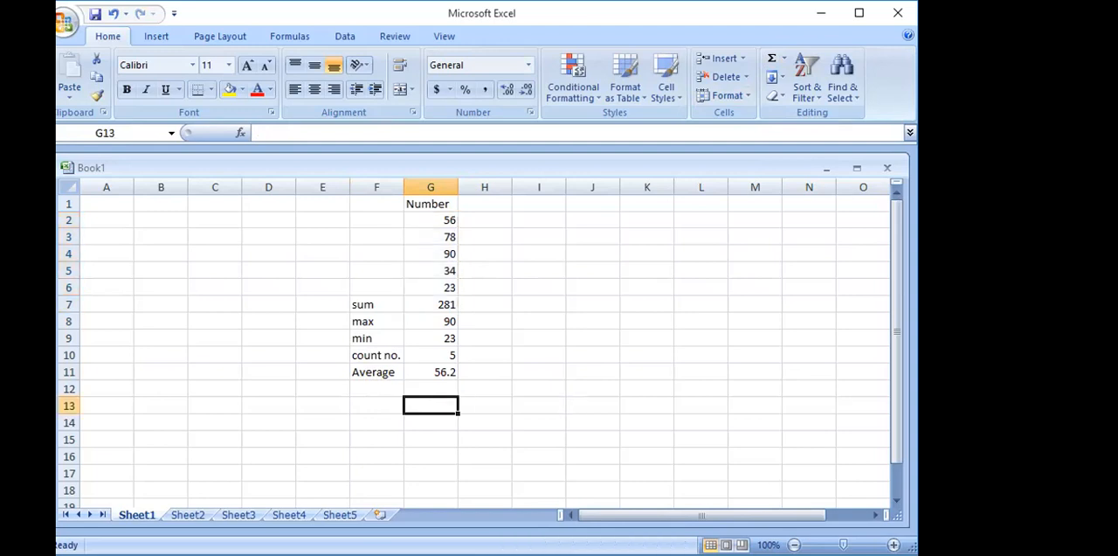